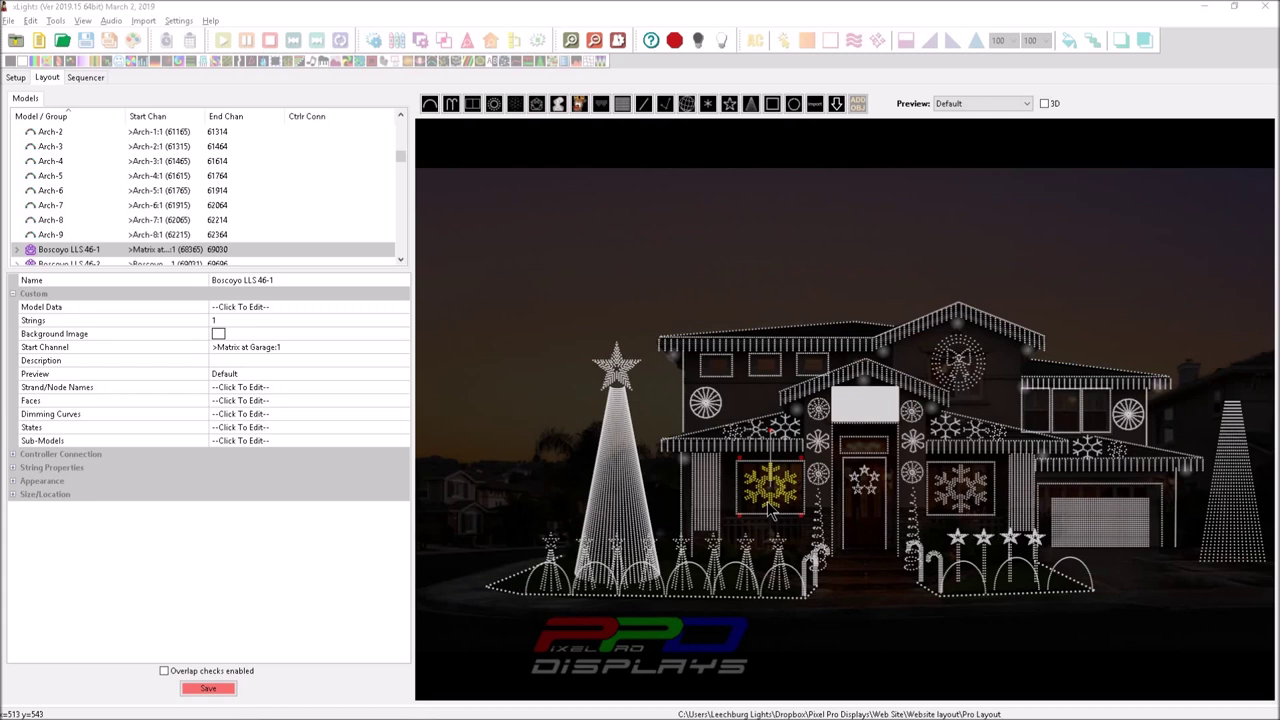
# Draw a new custom model, Custom-2, in the sky of the house layout
pyautogui.click(768, 505)
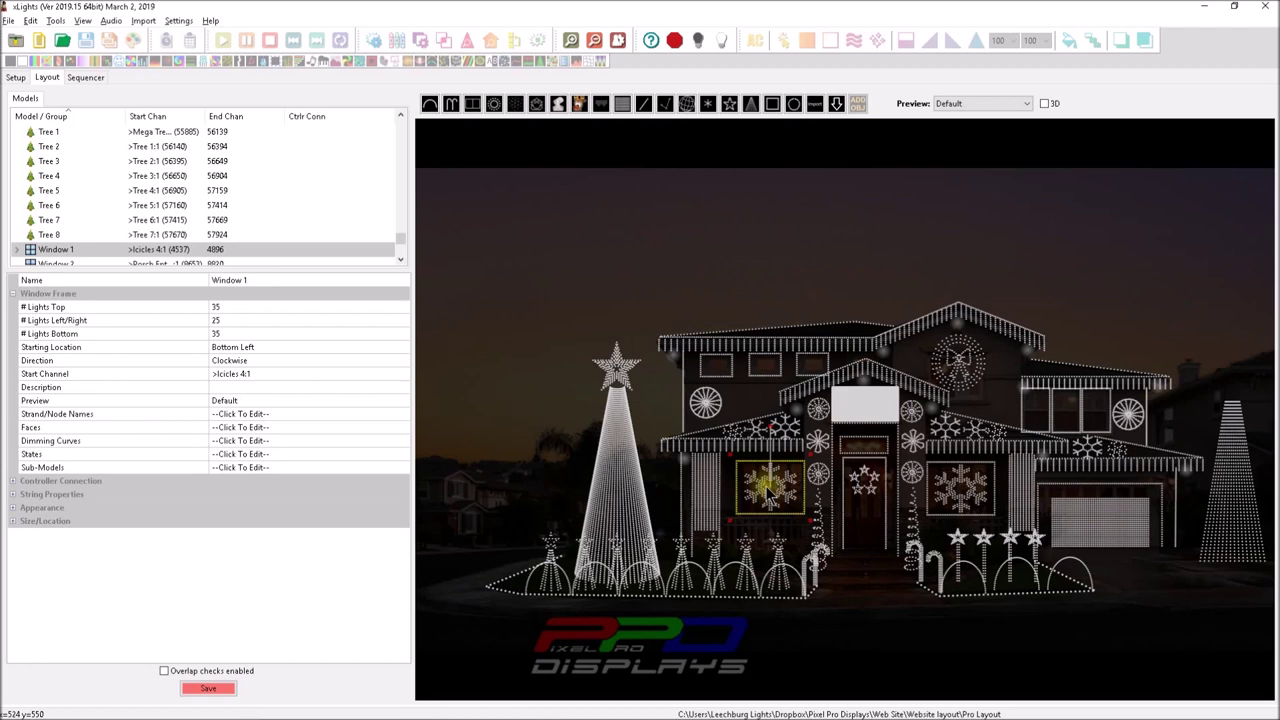
pyautogui.click(763, 492)
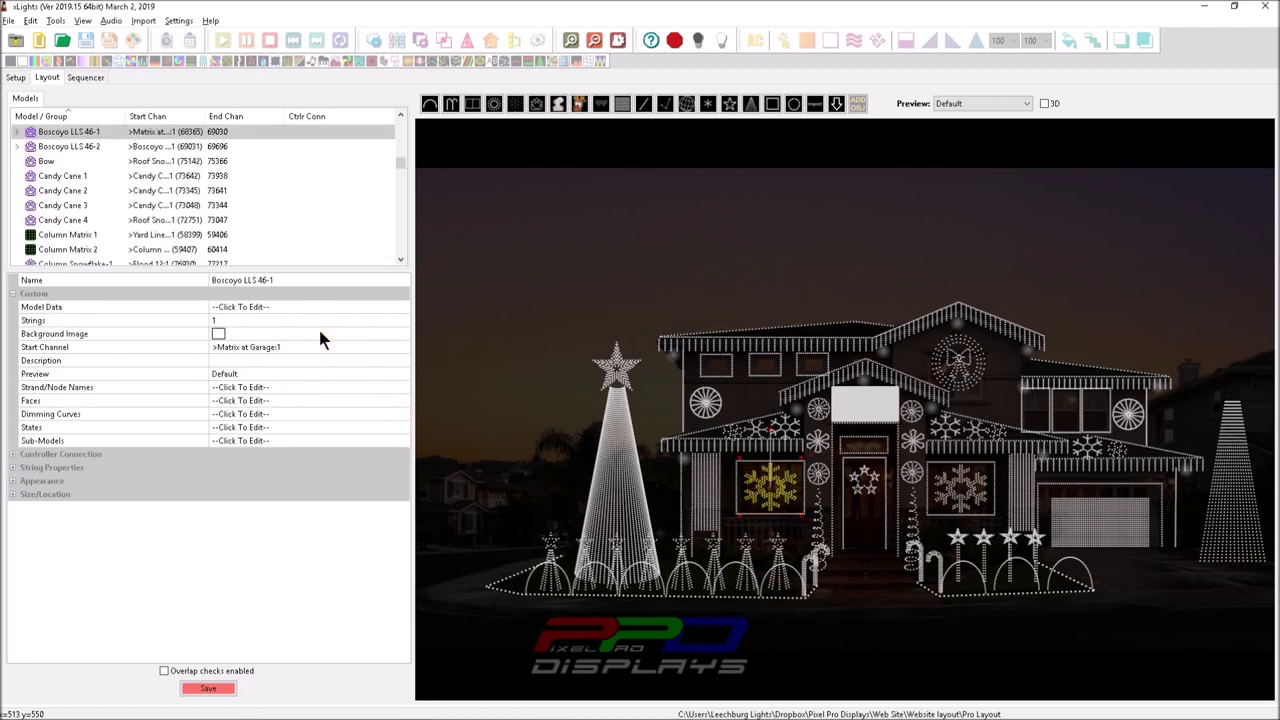
pyautogui.click(359, 311)
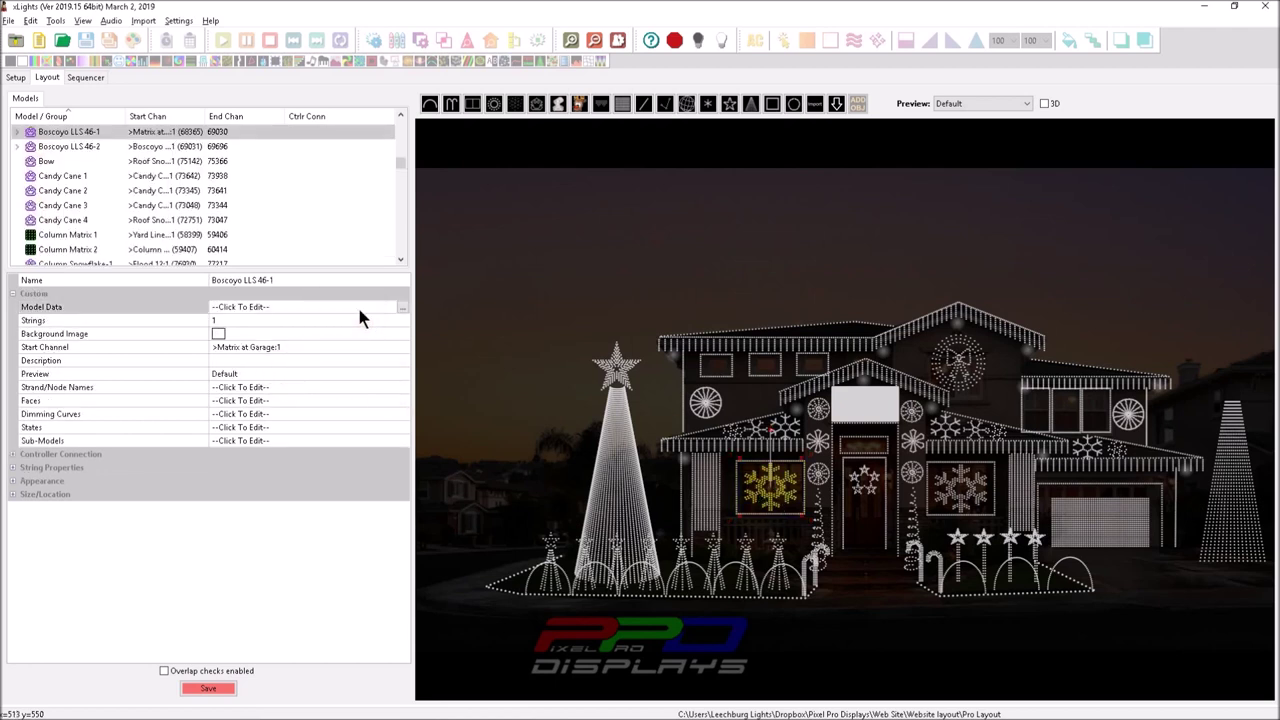
pyautogui.click(535, 106)
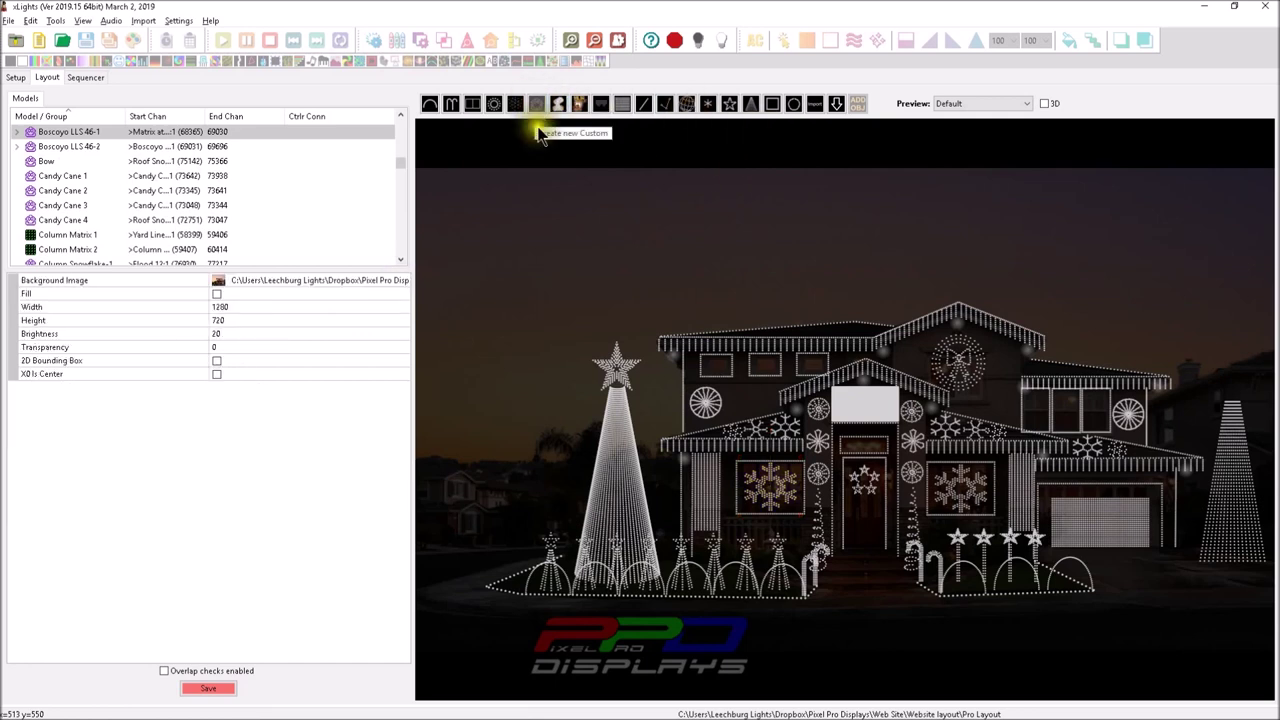
pyautogui.moveTo(545, 219); pyautogui.dragTo(670, 310)
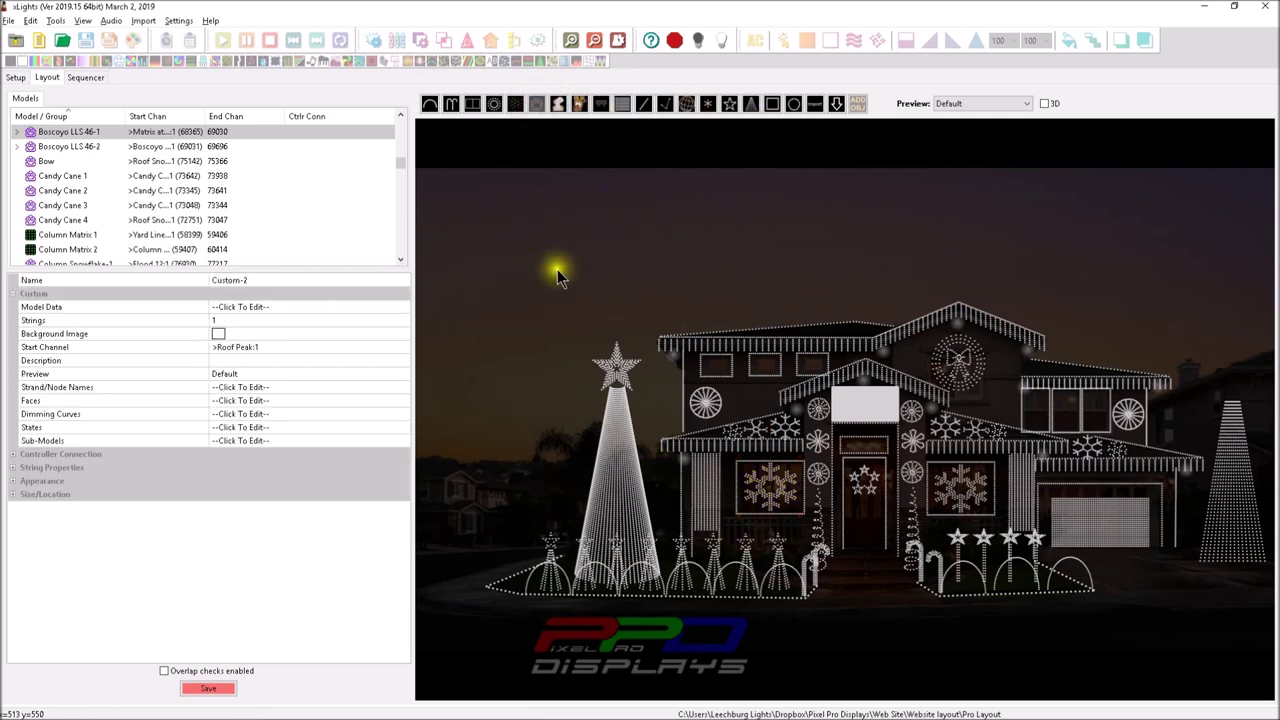
# Set Custom-2's model data grid to 10 wide by 10 high
pyautogui.click(348, 306)
pyautogui.click(402, 308)
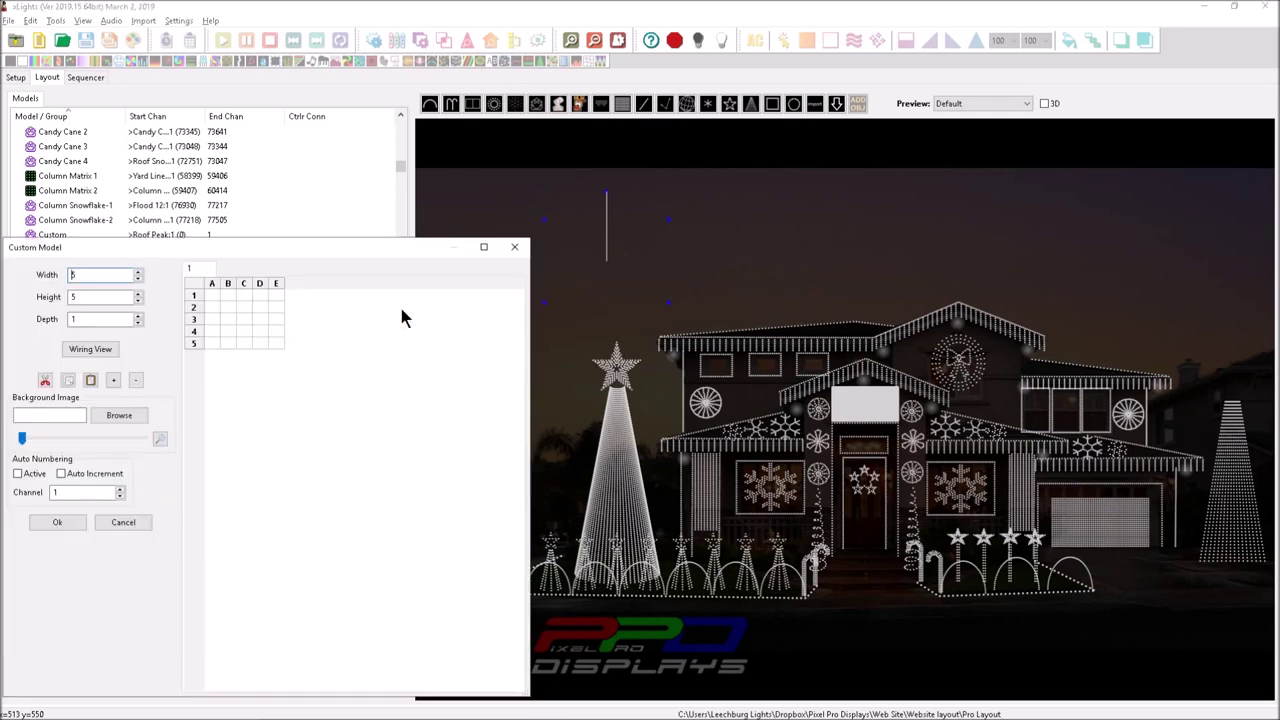
pyautogui.moveTo(421, 250); pyautogui.dragTo(772, 228)
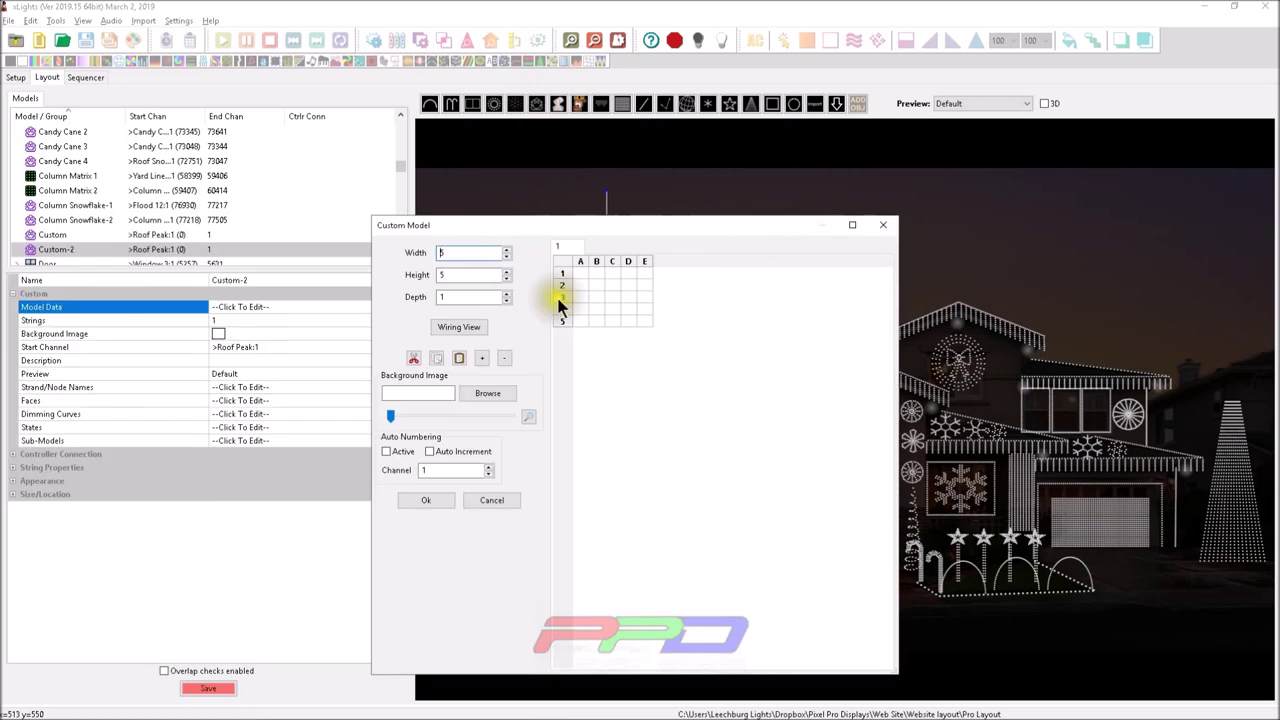
pyautogui.doubleClick(443, 252)
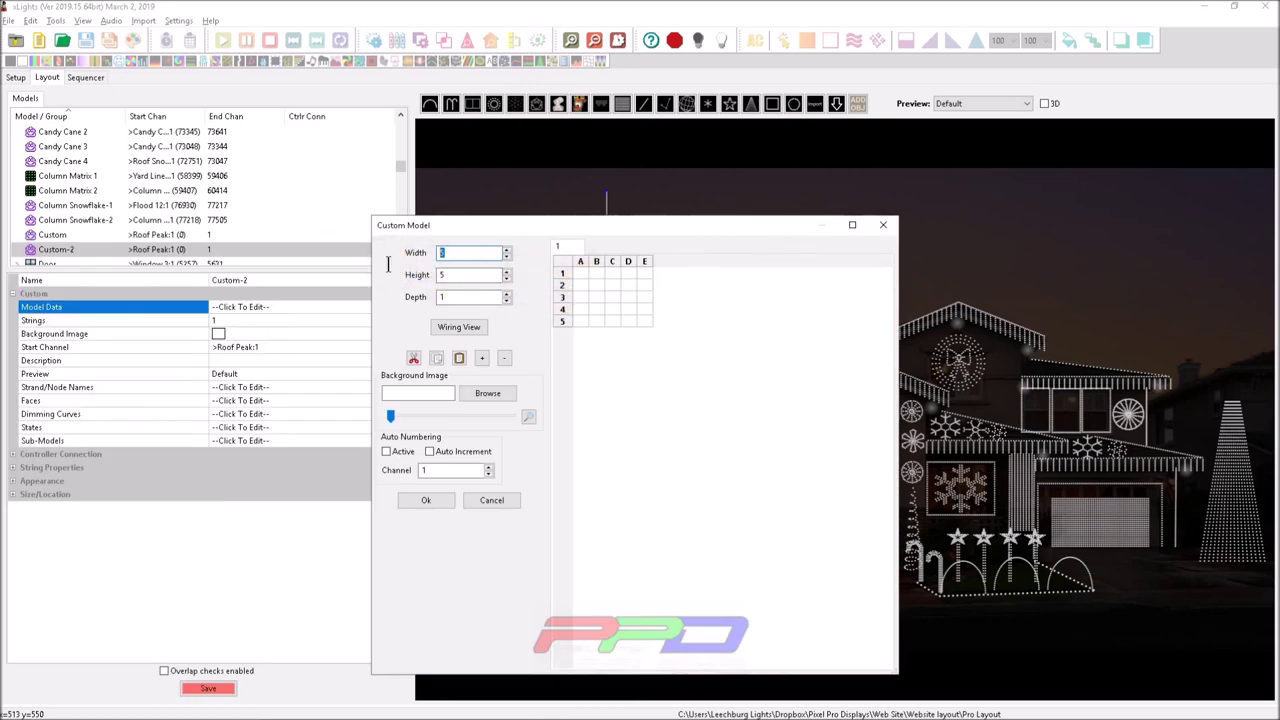
pyautogui.doubleClick(449, 298)
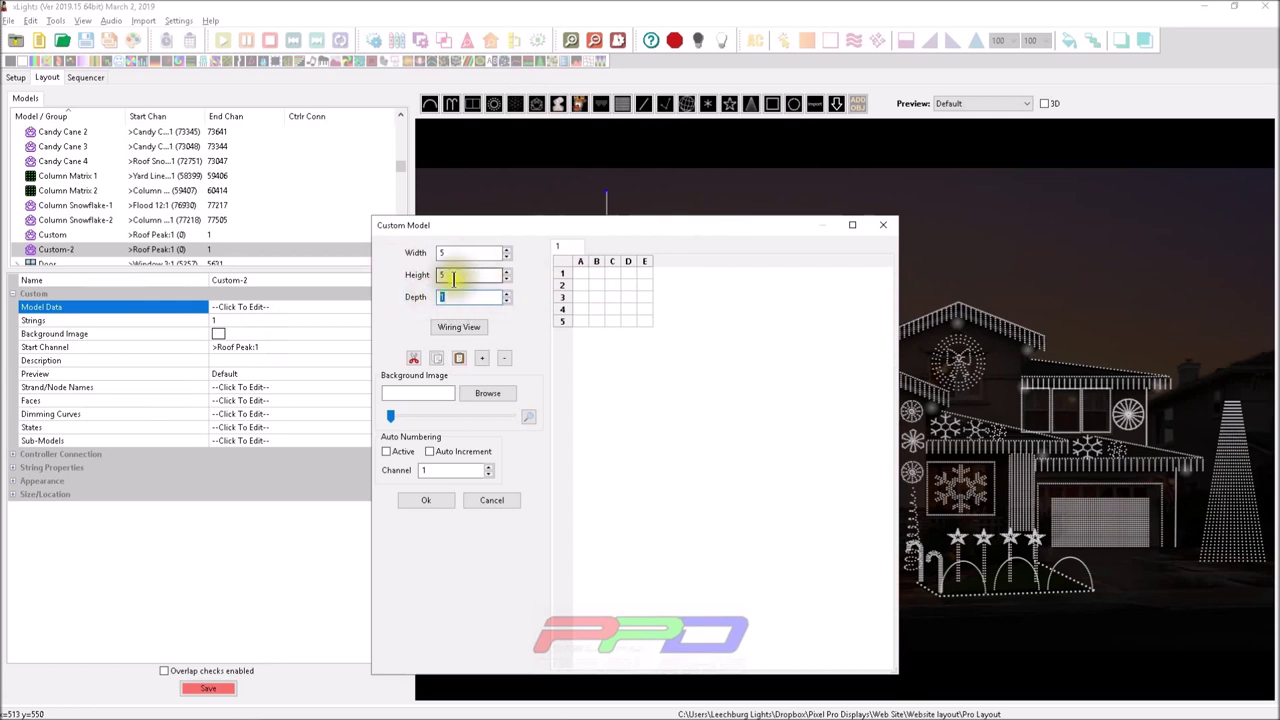
pyautogui.doubleClick(451, 275)
pyautogui.doubleClick(443, 252)
pyautogui.doubleClick(468, 252)
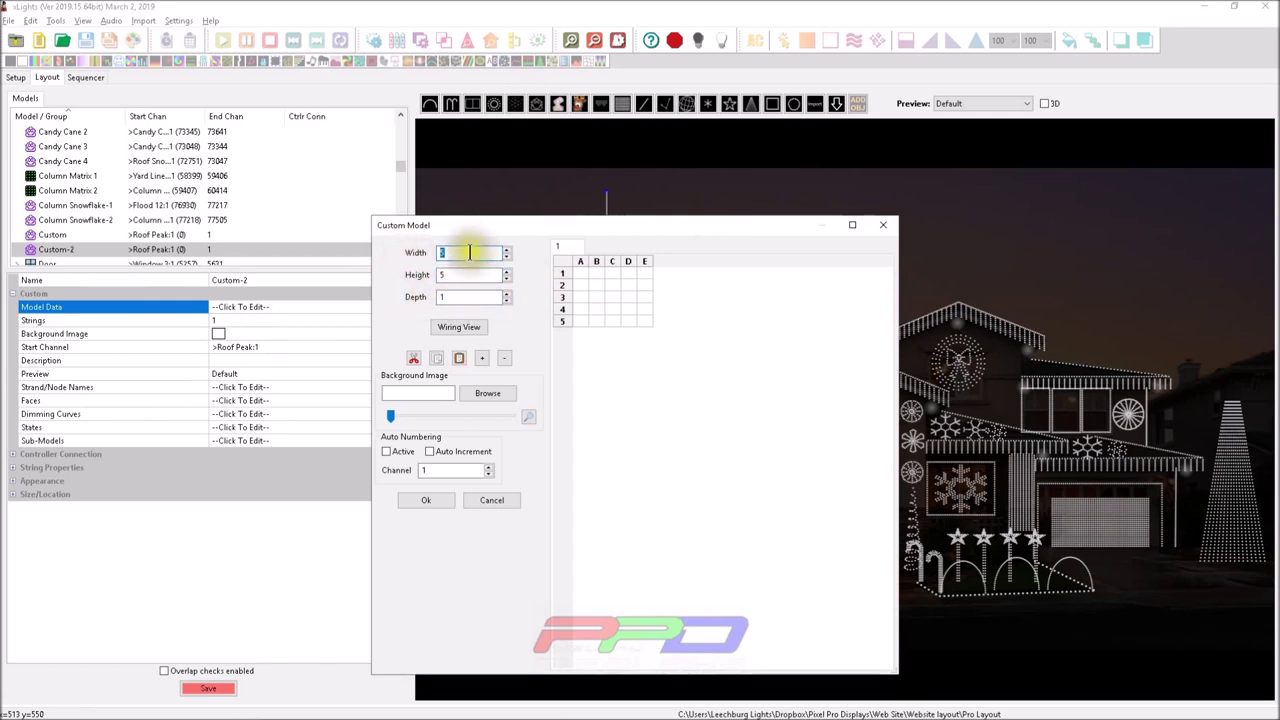
pyautogui.write('10')
pyautogui.doubleClick(450, 275)
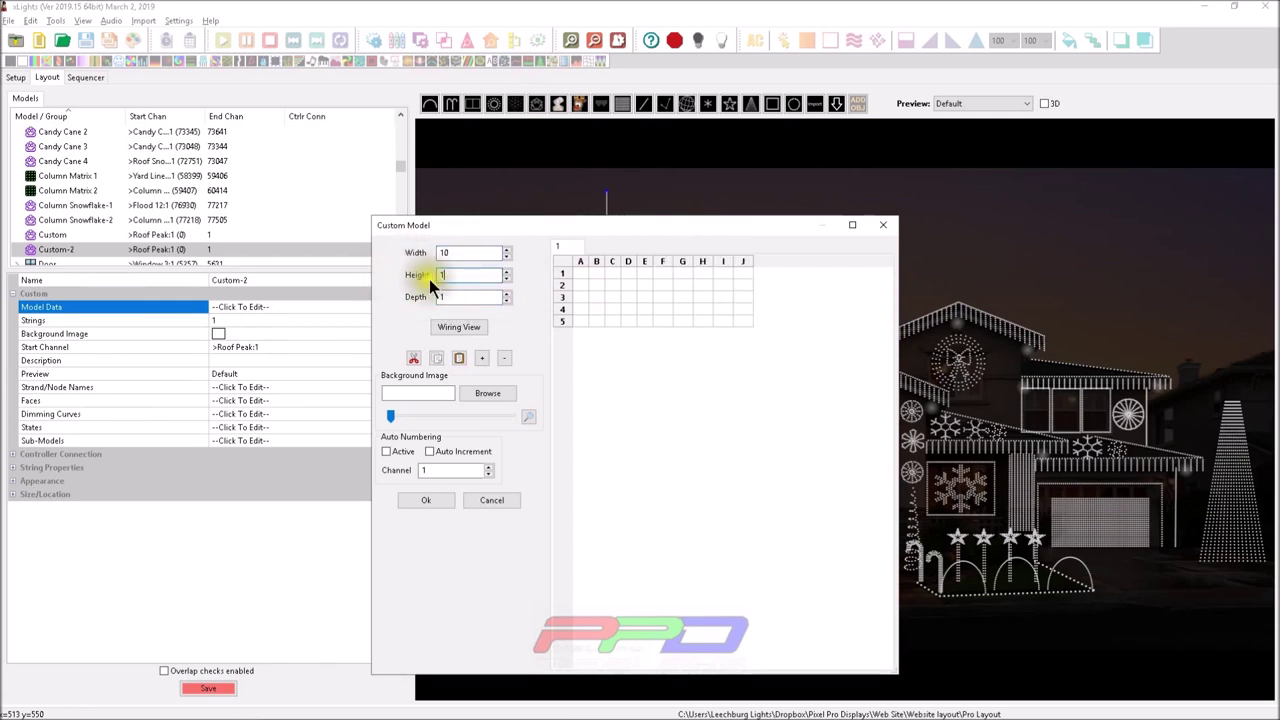
pyautogui.write('10')
pyautogui.click(490, 297)
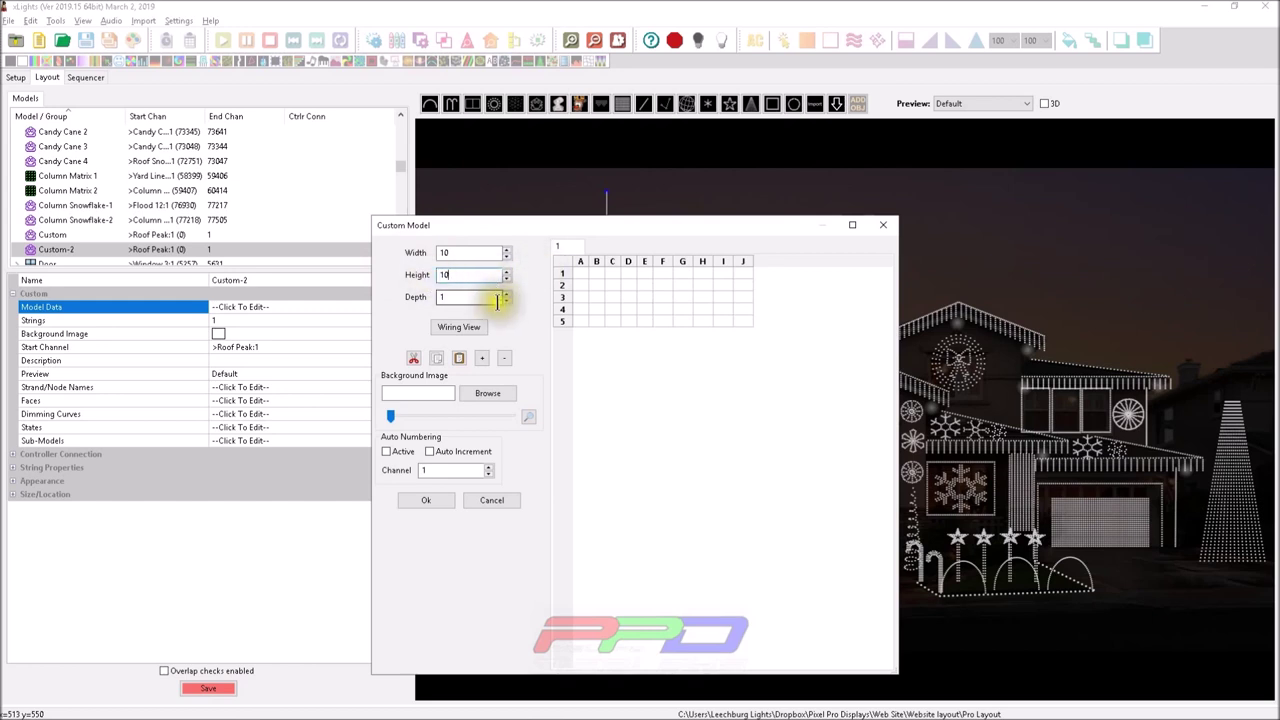
# Place nodes 1–5 in cells F1, H3, J6, H8 and F10, then apply the grid
pyautogui.click(623, 270)
pyautogui.click(667, 273)
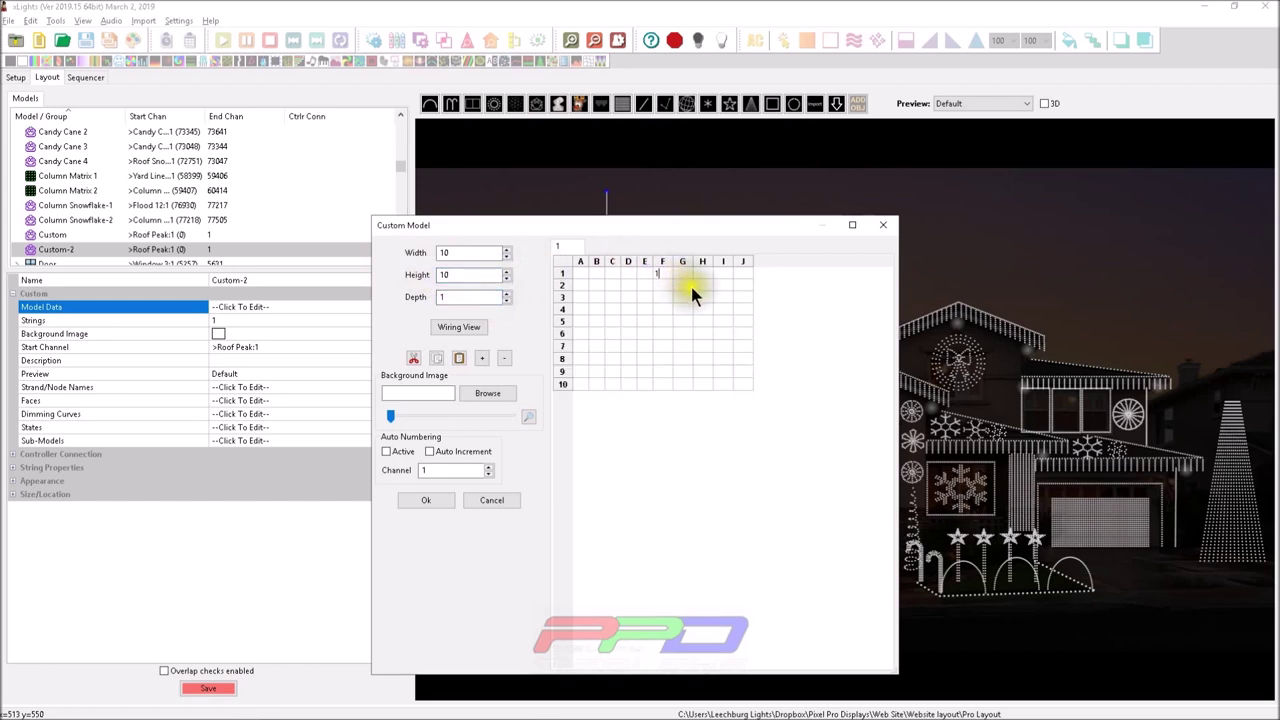
pyautogui.write('1')
pyautogui.click(691, 287)
pyautogui.write('2')
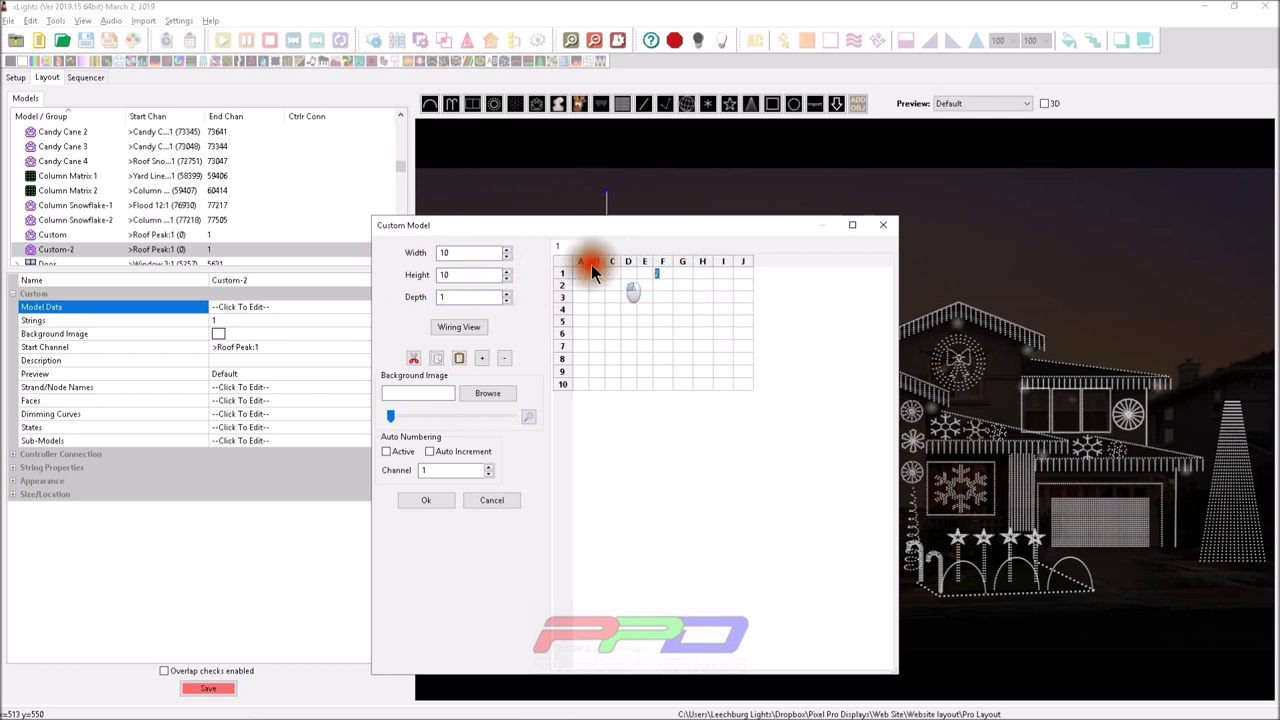
pyautogui.click(700, 296)
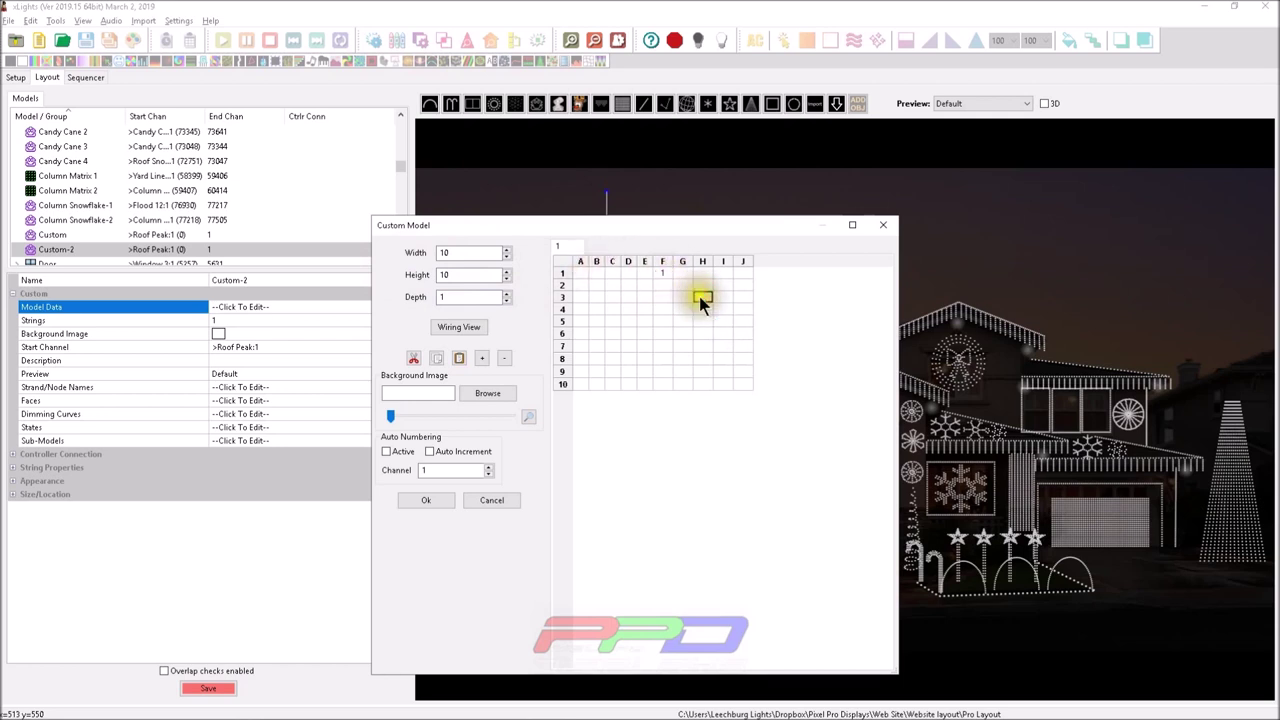
pyautogui.write('2')
pyautogui.click(741, 335)
pyautogui.write('3')
pyautogui.click(697, 359)
pyautogui.write('4')
pyautogui.moveTo(421, 500)
pyautogui.mouseDown()
pyautogui.moveTo(586, 423)
pyautogui.moveTo(690, 323)
pyautogui.mouseUp()
pyautogui.click(425, 500)
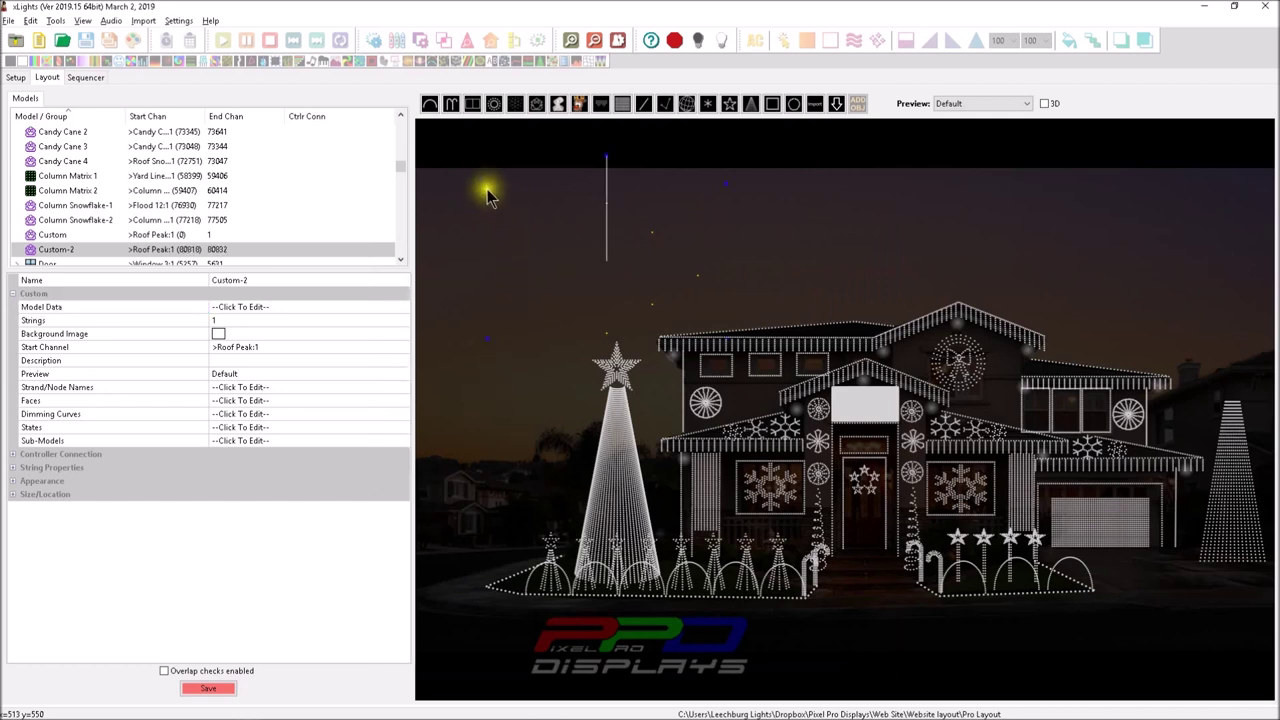
# Shrink Custom-2 and move it up and to the left in the sky
pyautogui.moveTo(487, 189); pyautogui.dragTo(677, 289)
pyautogui.click(705, 334)
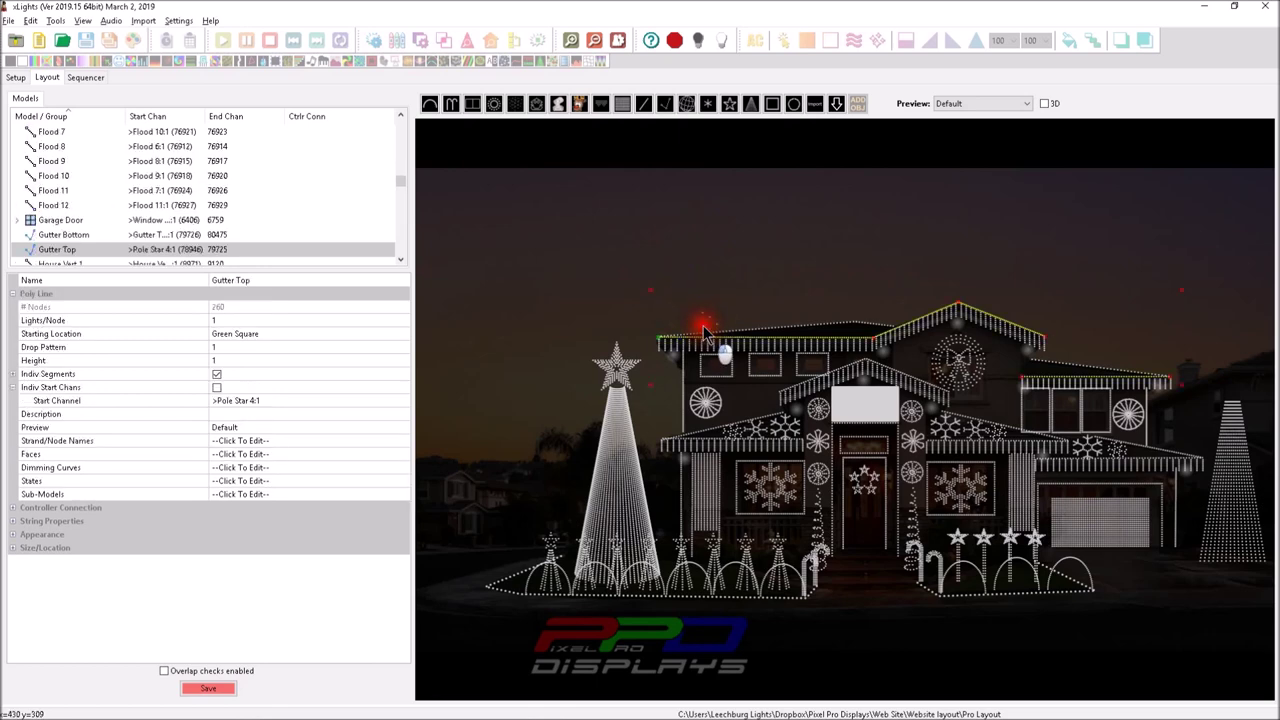
pyautogui.click(709, 320)
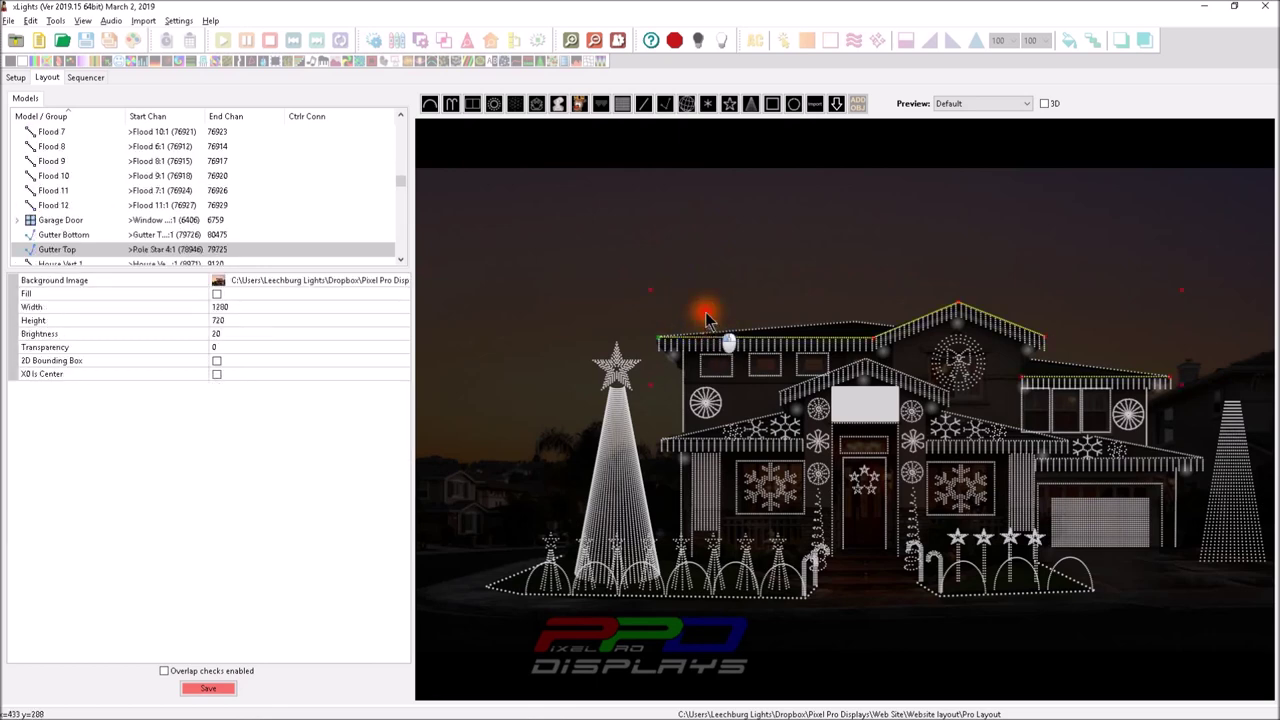
pyautogui.click(705, 314)
pyautogui.click(703, 312)
pyautogui.moveTo(702, 312); pyautogui.dragTo(548, 252)
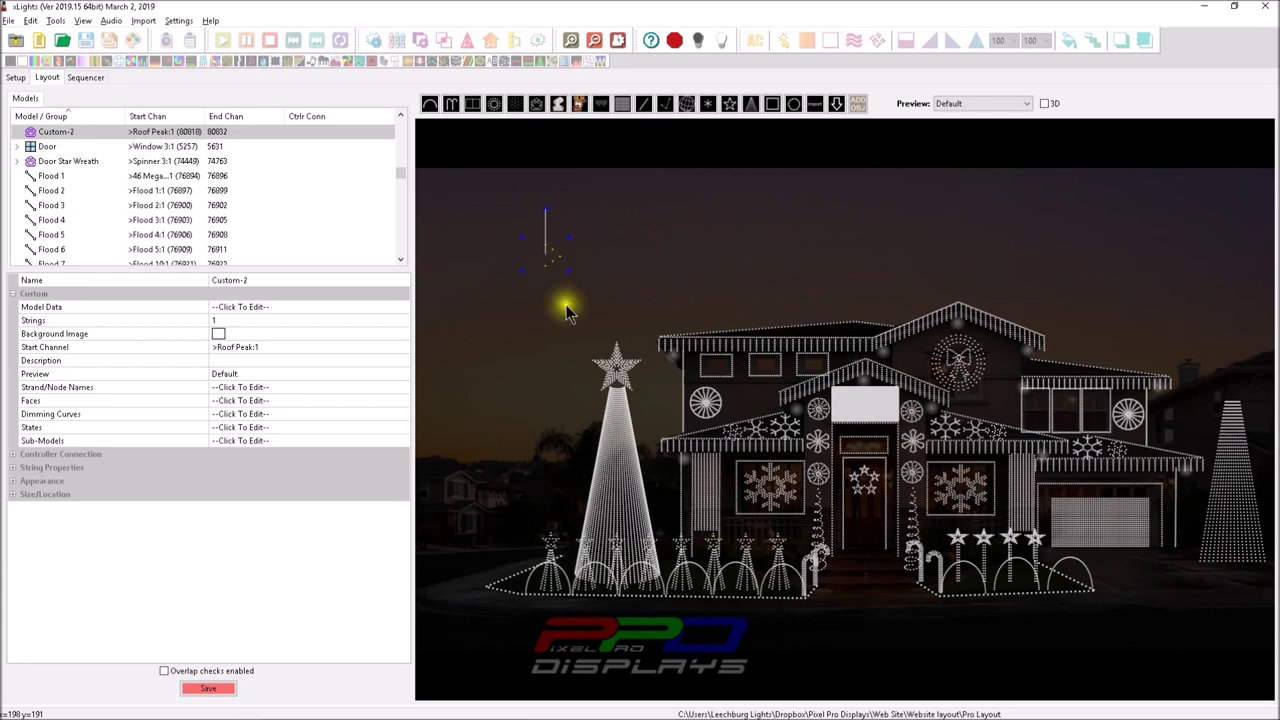
# Select Custom-2 in the sky and delete it from the layout
pyautogui.click(757, 502)
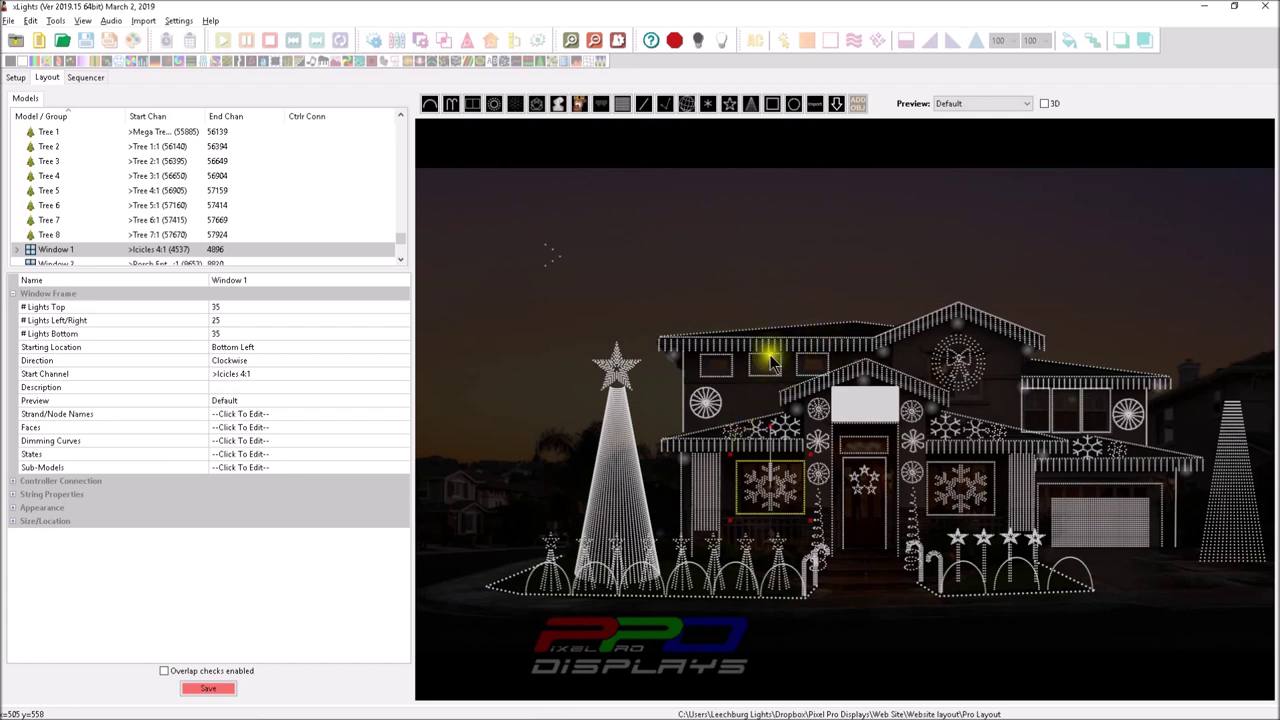
pyautogui.click(546, 264)
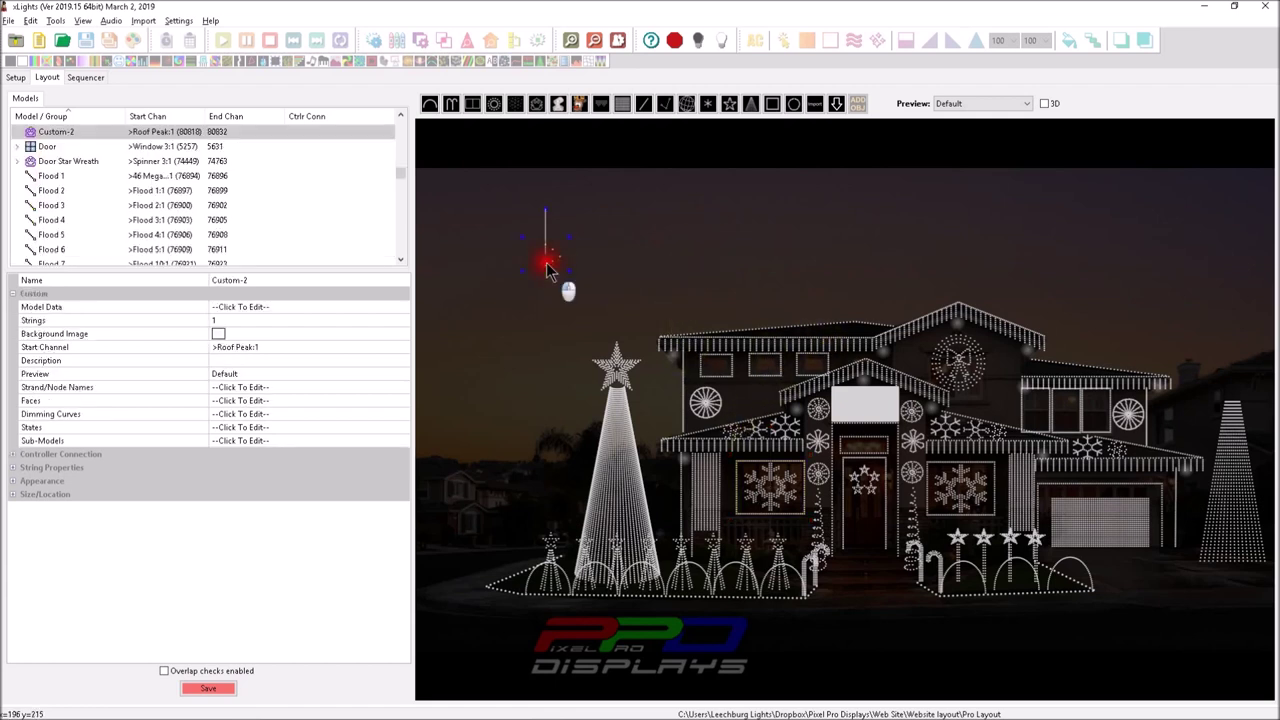
pyautogui.press('Delete')
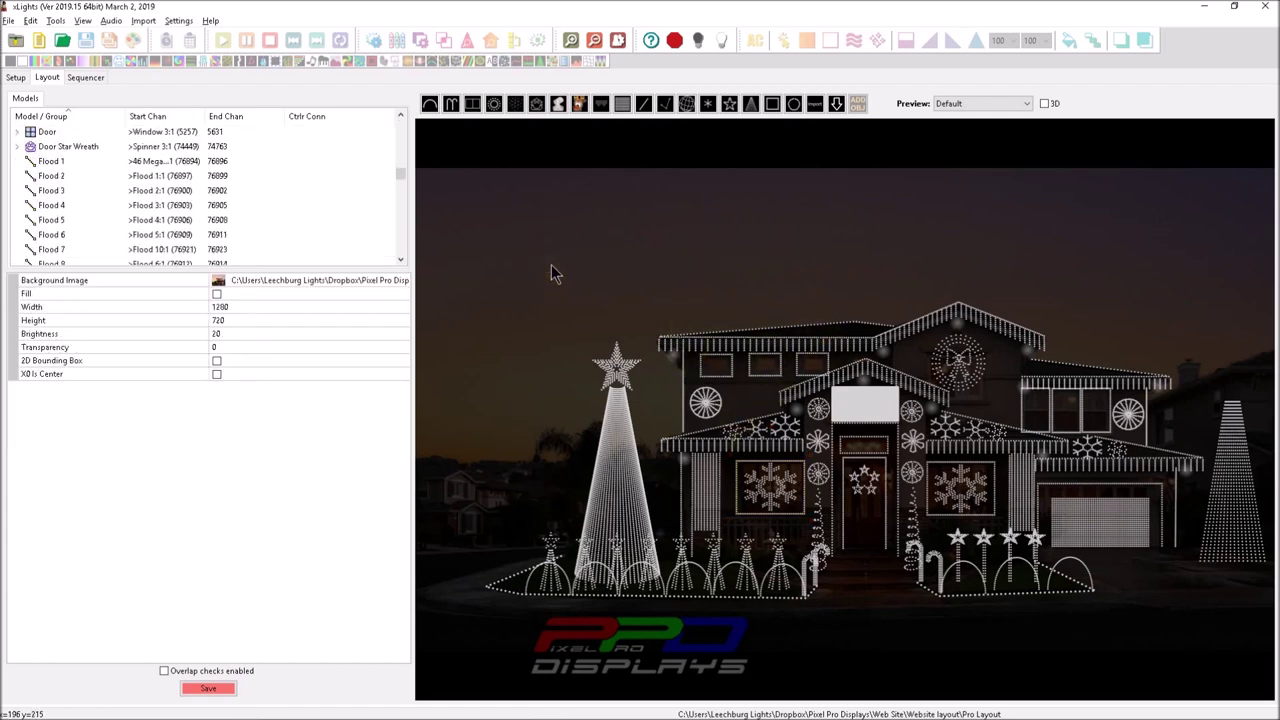
# Insert the Boscoyo ChromaFlakes 12" 2 prong snowflake from the vendor catalog into a sky area
pyautogui.click(837, 105)
pyautogui.moveTo(566, 226); pyautogui.dragTo(617, 277)
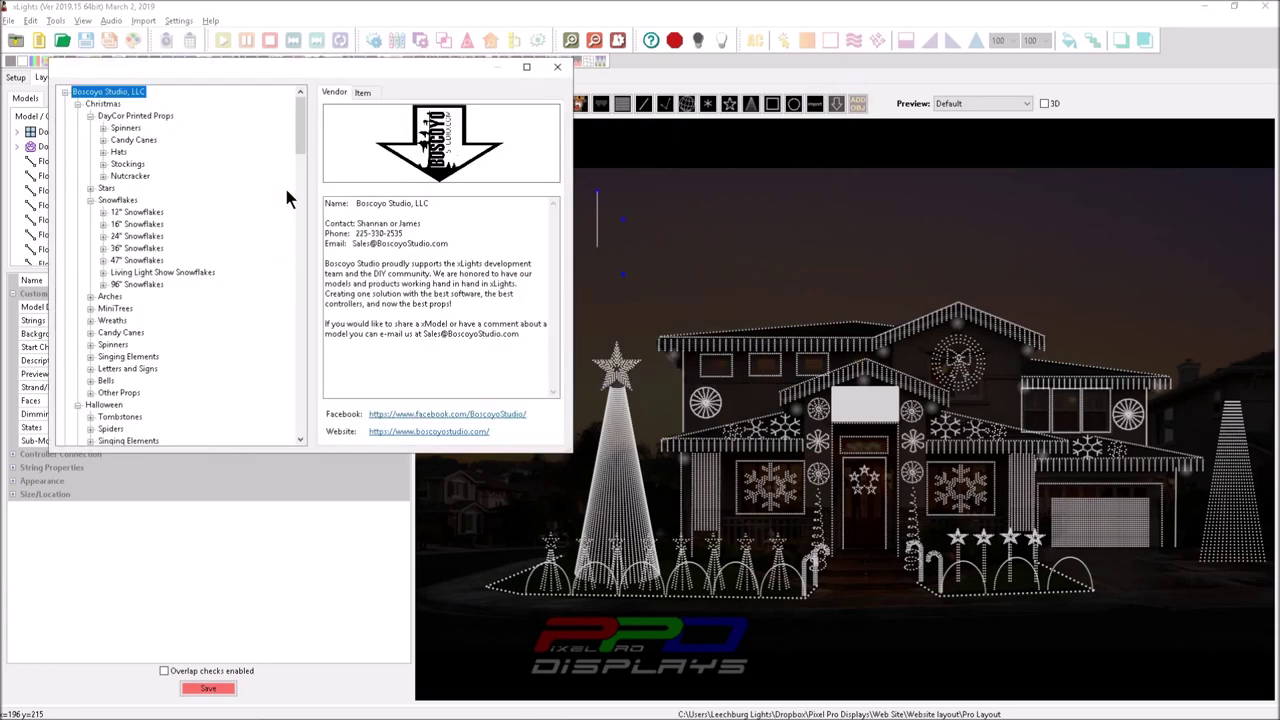
pyautogui.click(142, 224)
pyautogui.click(103, 212)
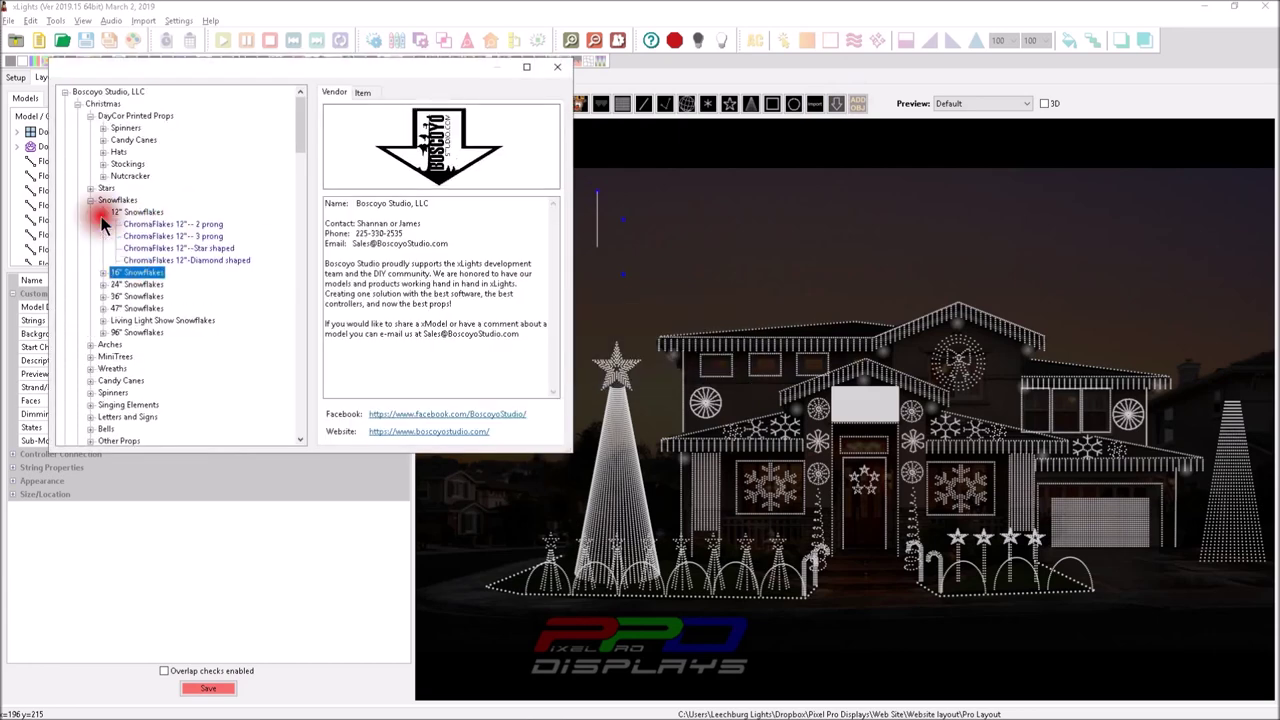
pyautogui.click(172, 224)
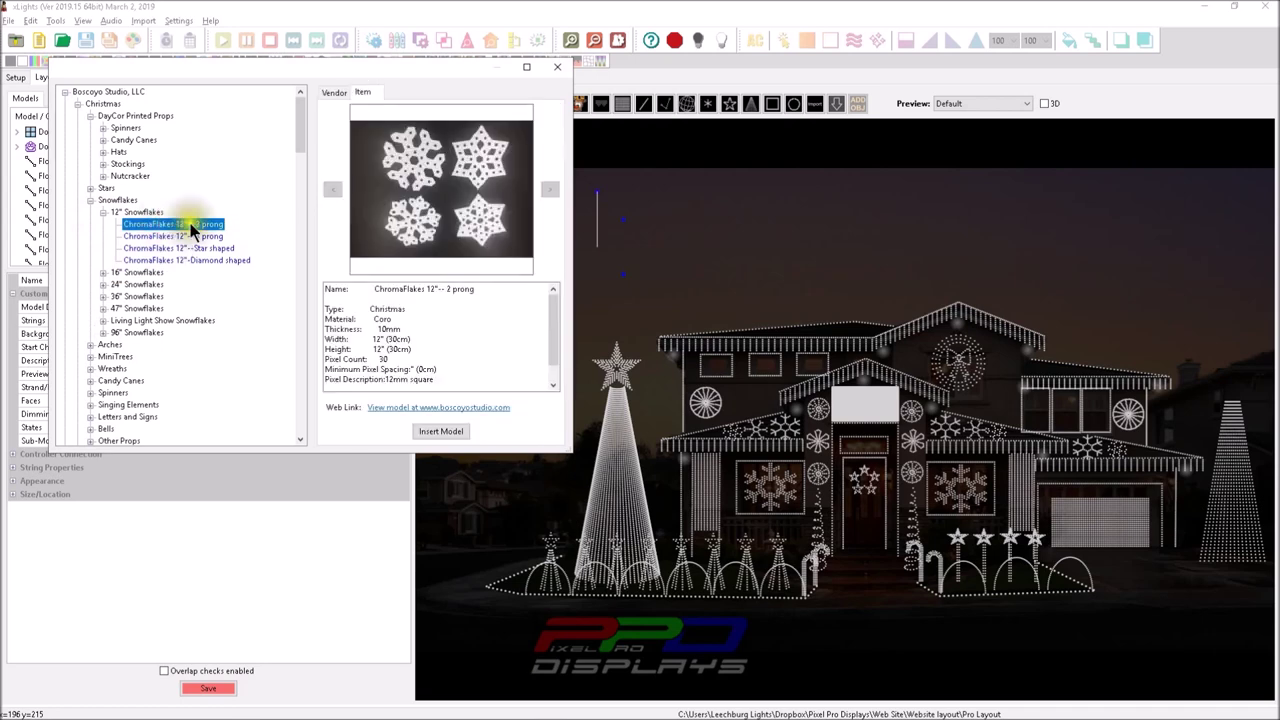
pyautogui.click(444, 430)
# Position the new snowflake above the tall tree and enlarge it
pyautogui.click(568, 272)
pyautogui.moveTo(568, 275); pyautogui.dragTo(680, 306)
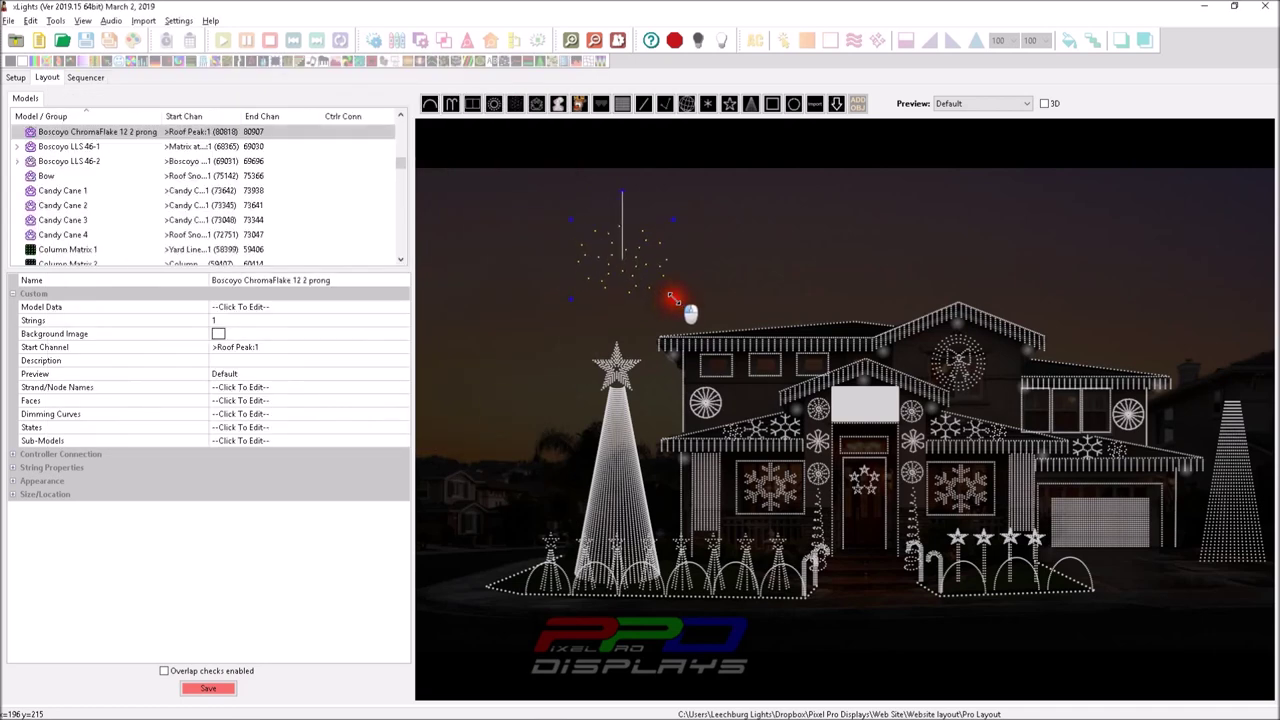
pyautogui.rightClick(611, 258)
# Lock the snowflake, then review its 30-node numbering in an enlarged Node Layout window
pyautogui.click(643, 296)
pyautogui.rightClick(640, 265)
pyautogui.click(652, 282)
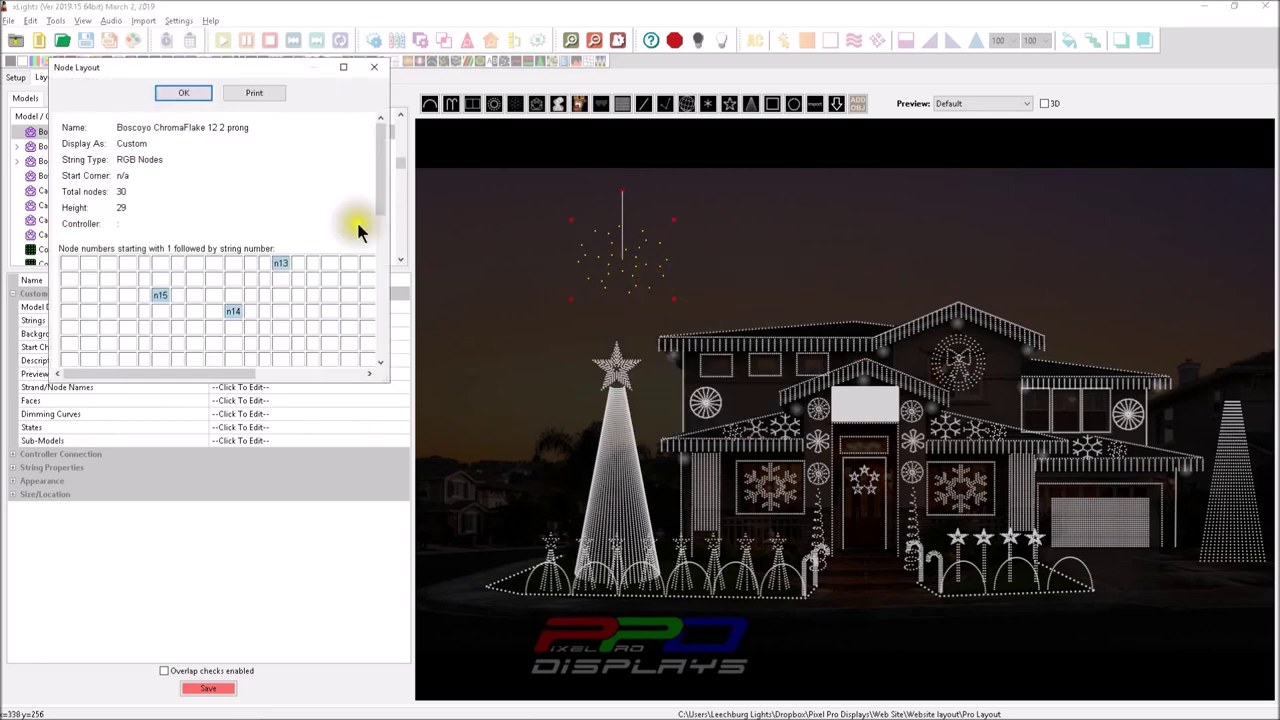
pyautogui.moveTo(381, 378); pyautogui.dragTo(770, 668)
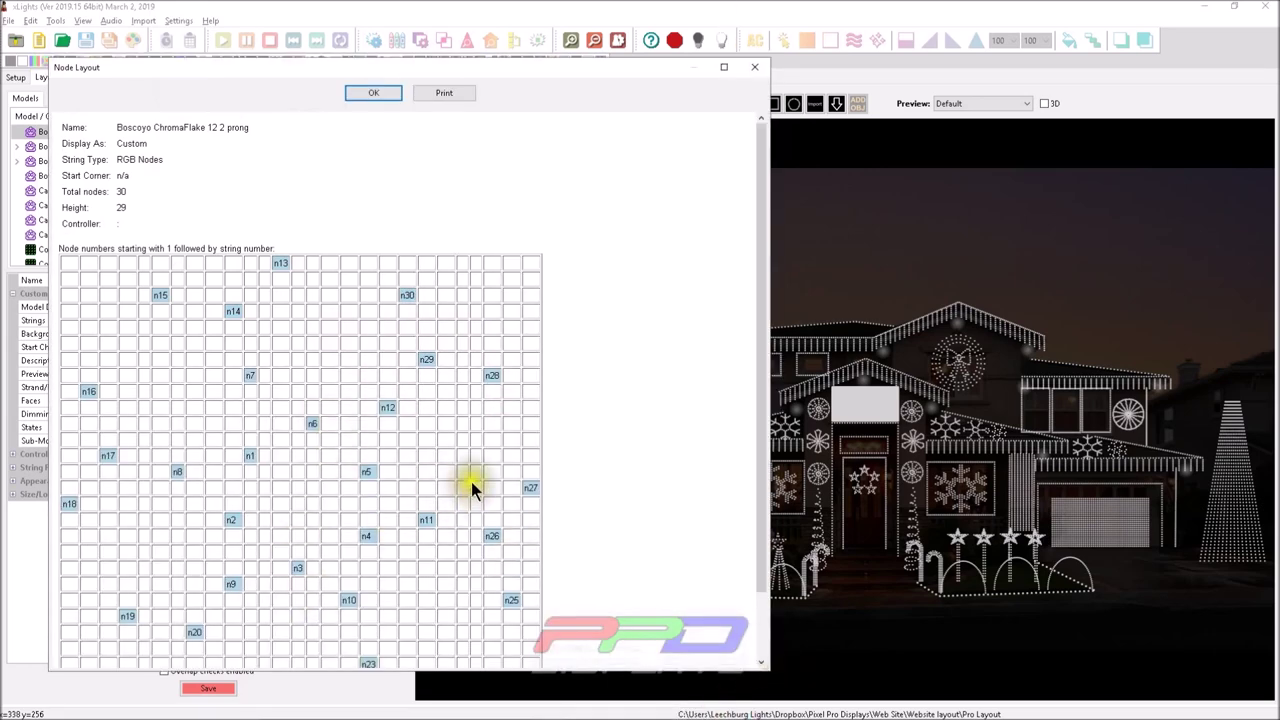
pyautogui.scroll(-3, 303, 424)
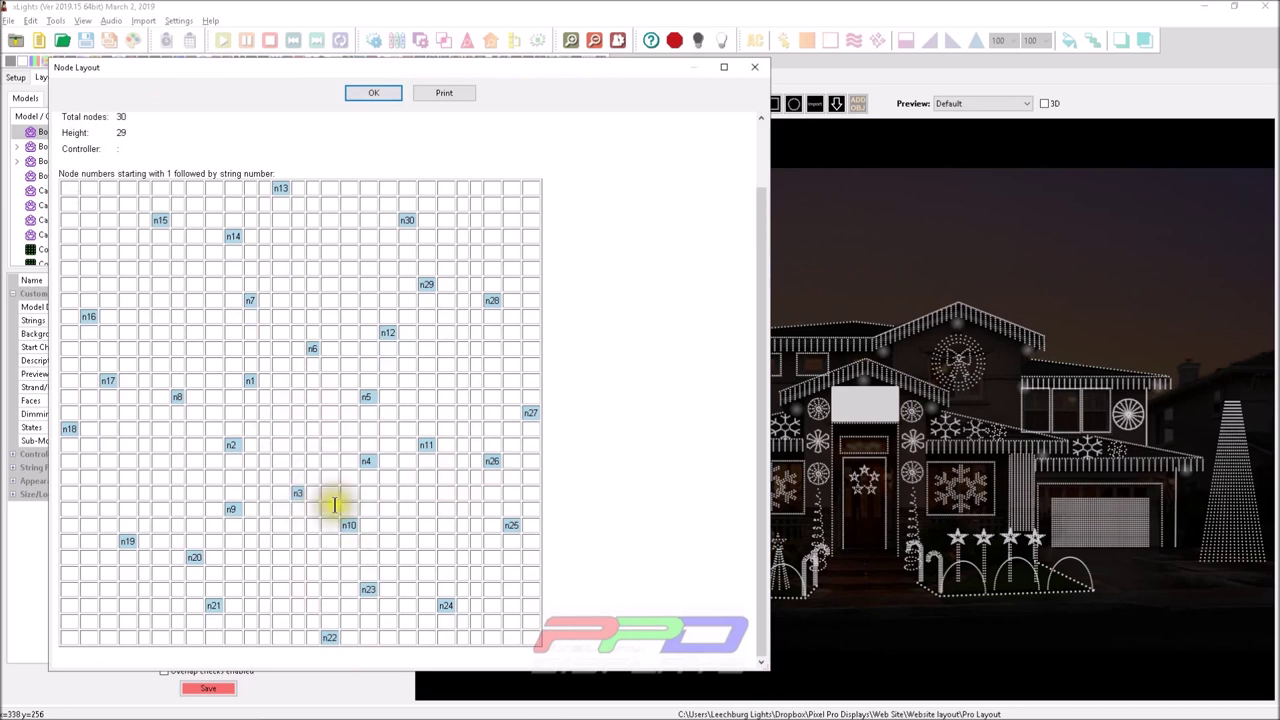
pyautogui.doubleClick(295, 493)
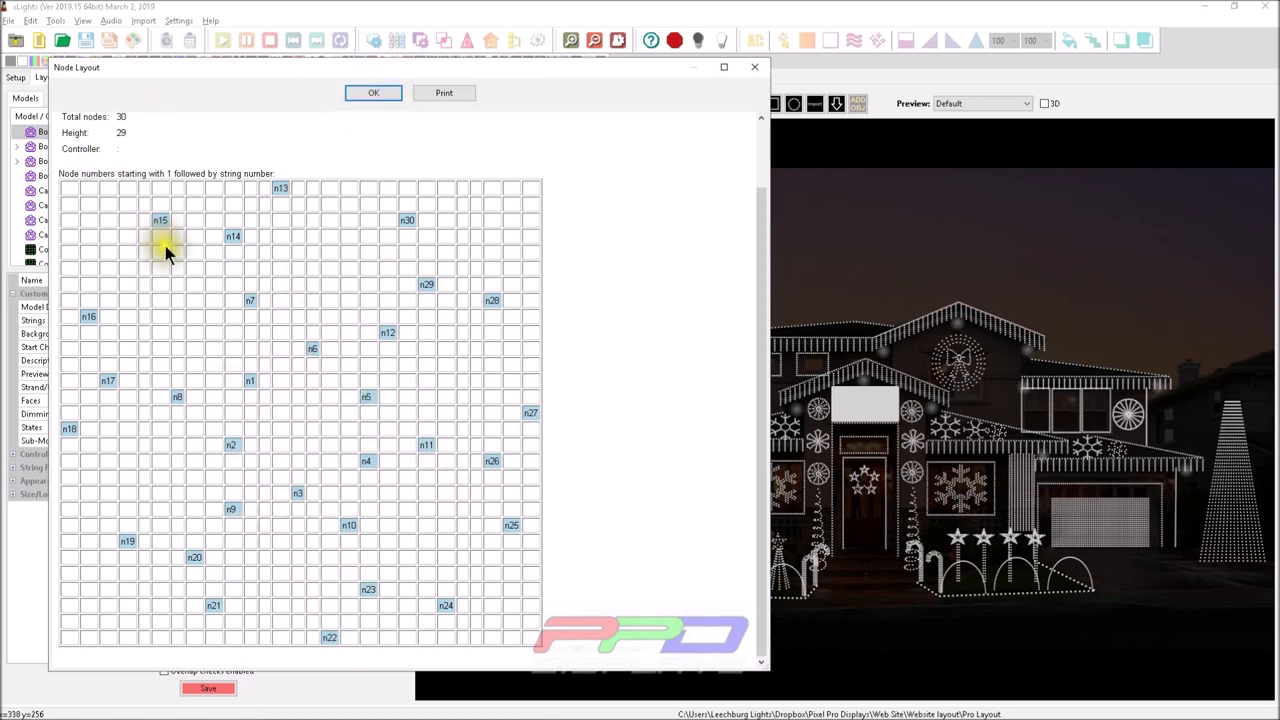
pyautogui.click(754, 67)
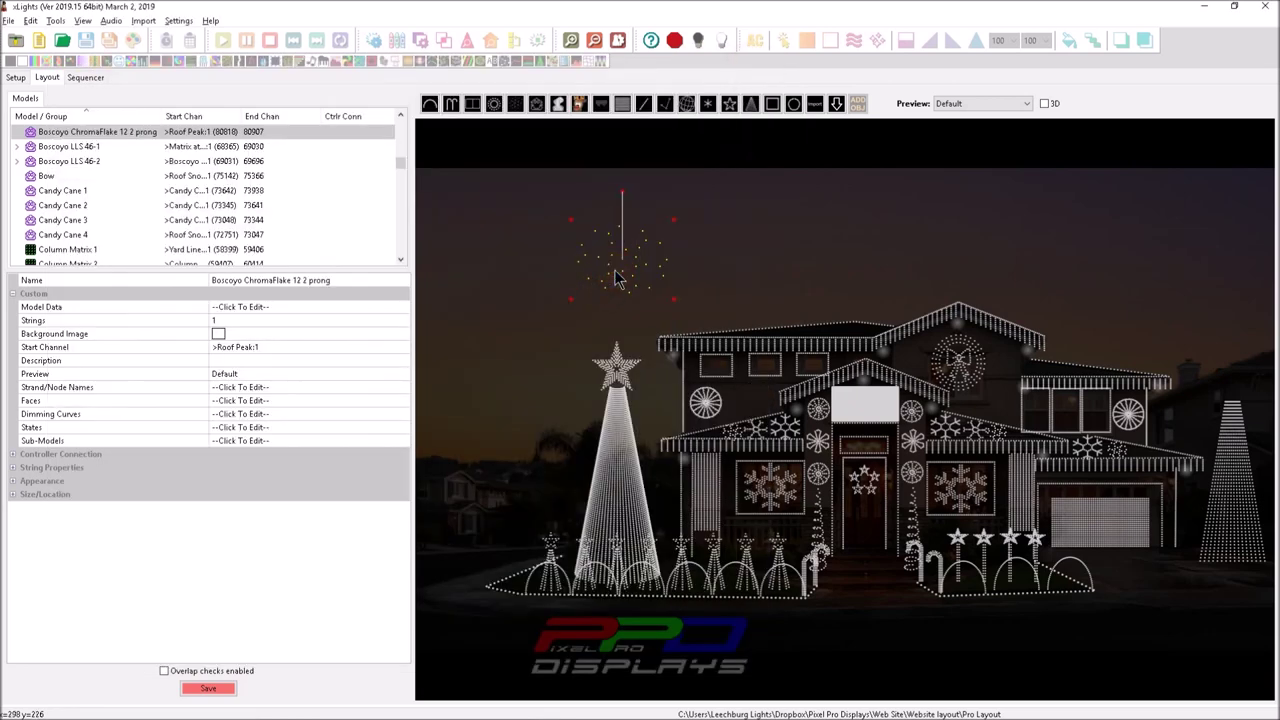
# Open the ChromaFlake's Model Data grid editor, moving and widening it to show columns through AA
pyautogui.click(341, 311)
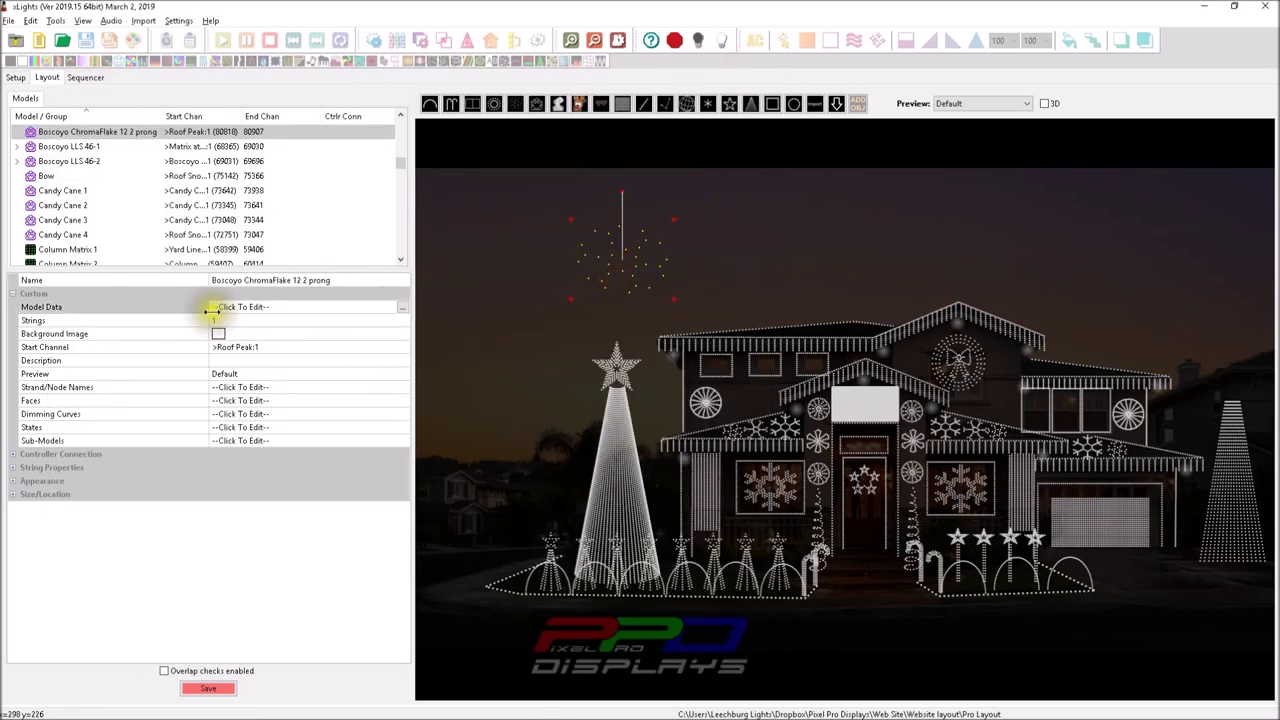
pyautogui.click(400, 306)
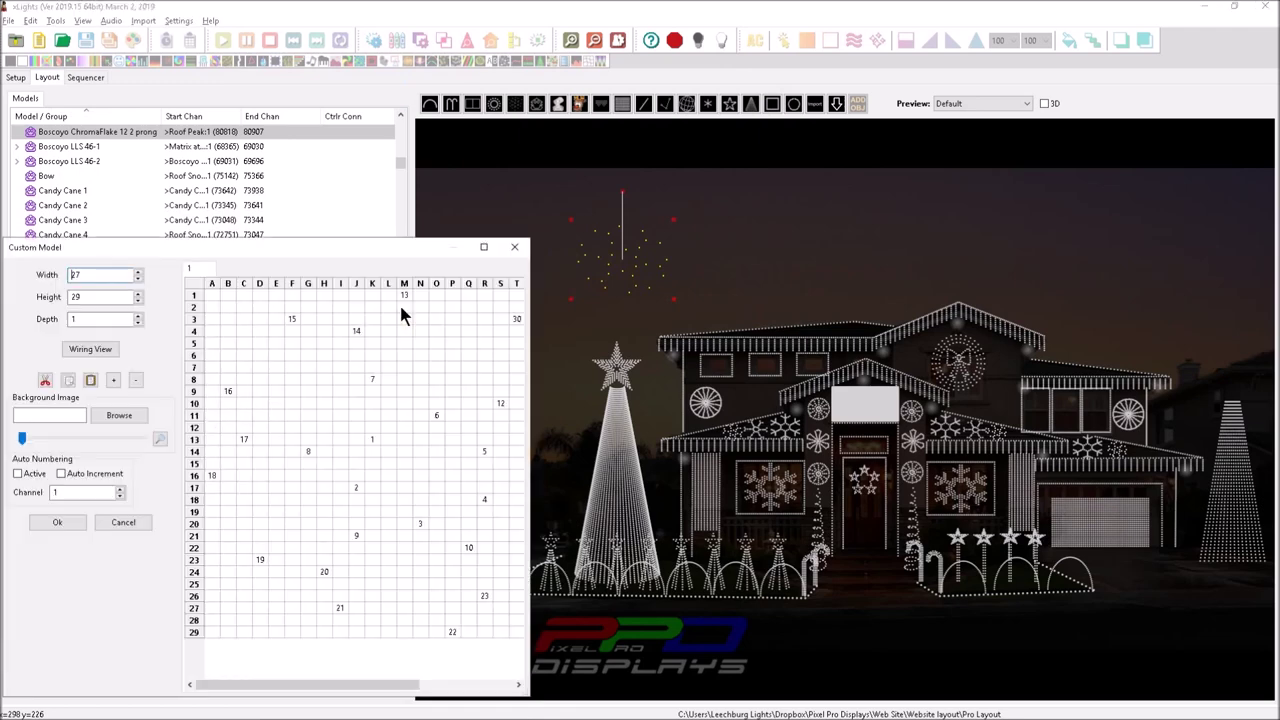
pyautogui.moveTo(187, 253); pyautogui.dragTo(373, 174)
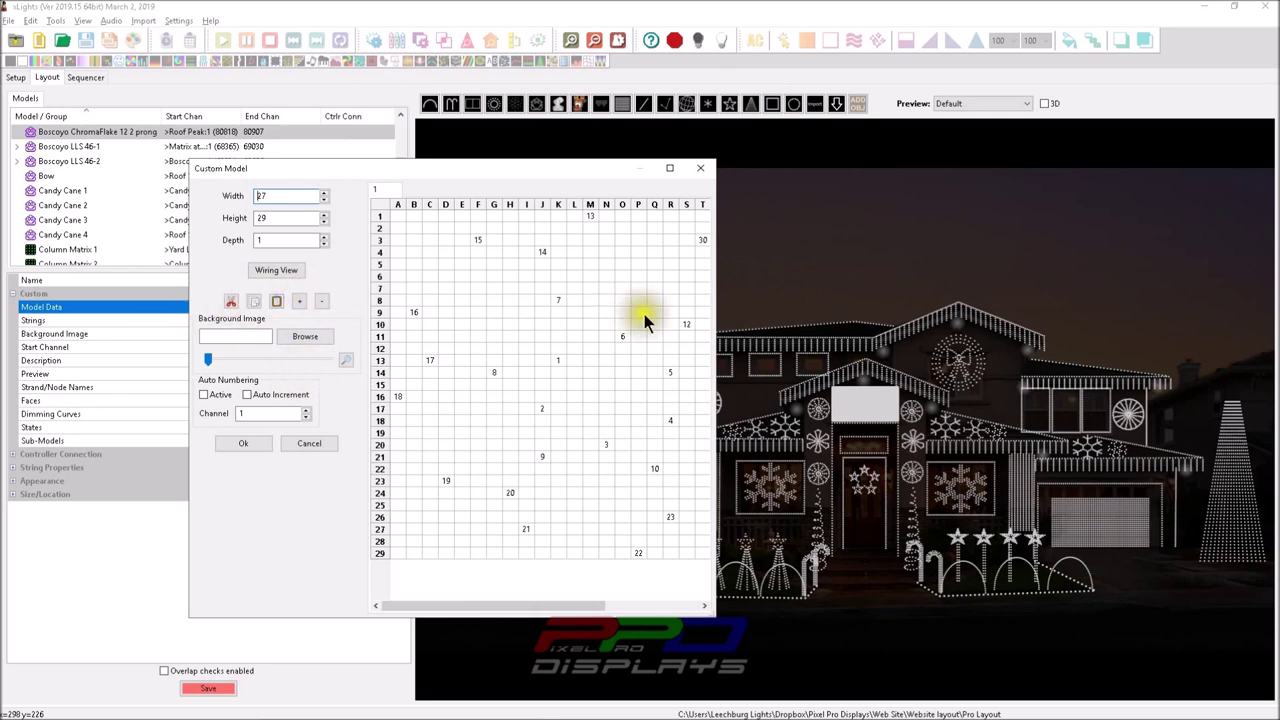
pyautogui.moveTo(714, 341); pyautogui.dragTo(910, 335)
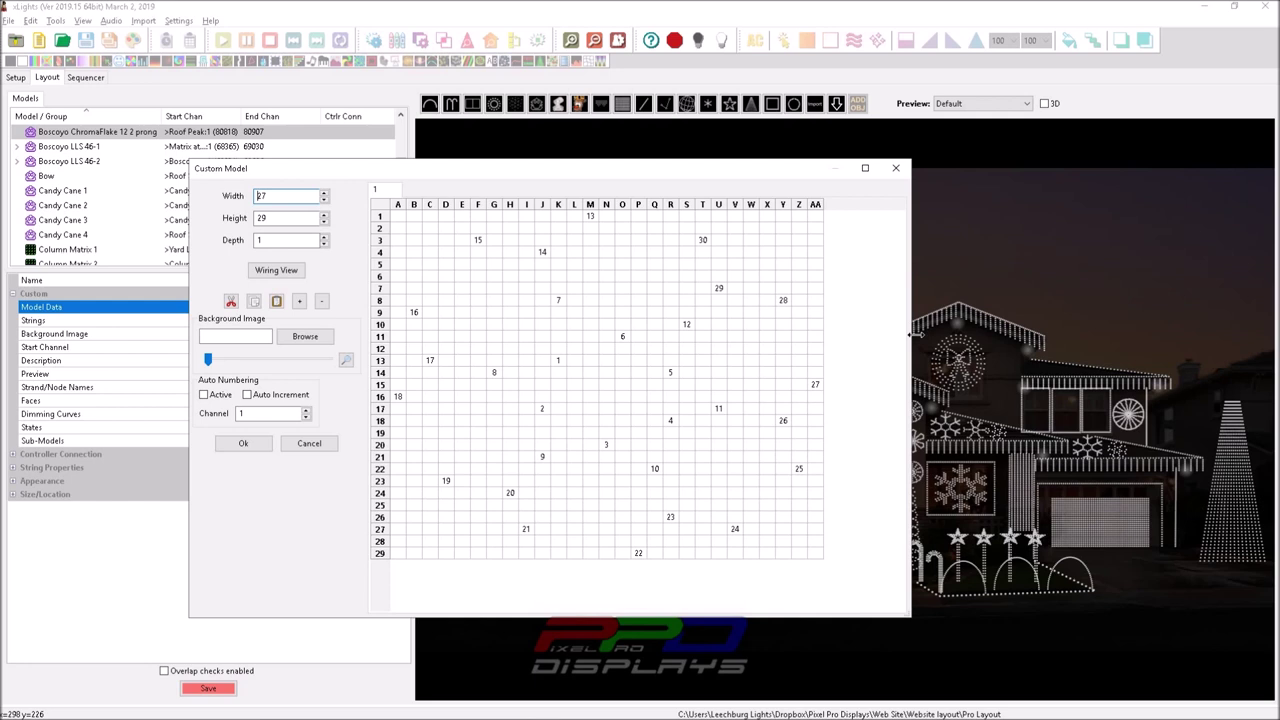
pyautogui.rightClick(646, 364)
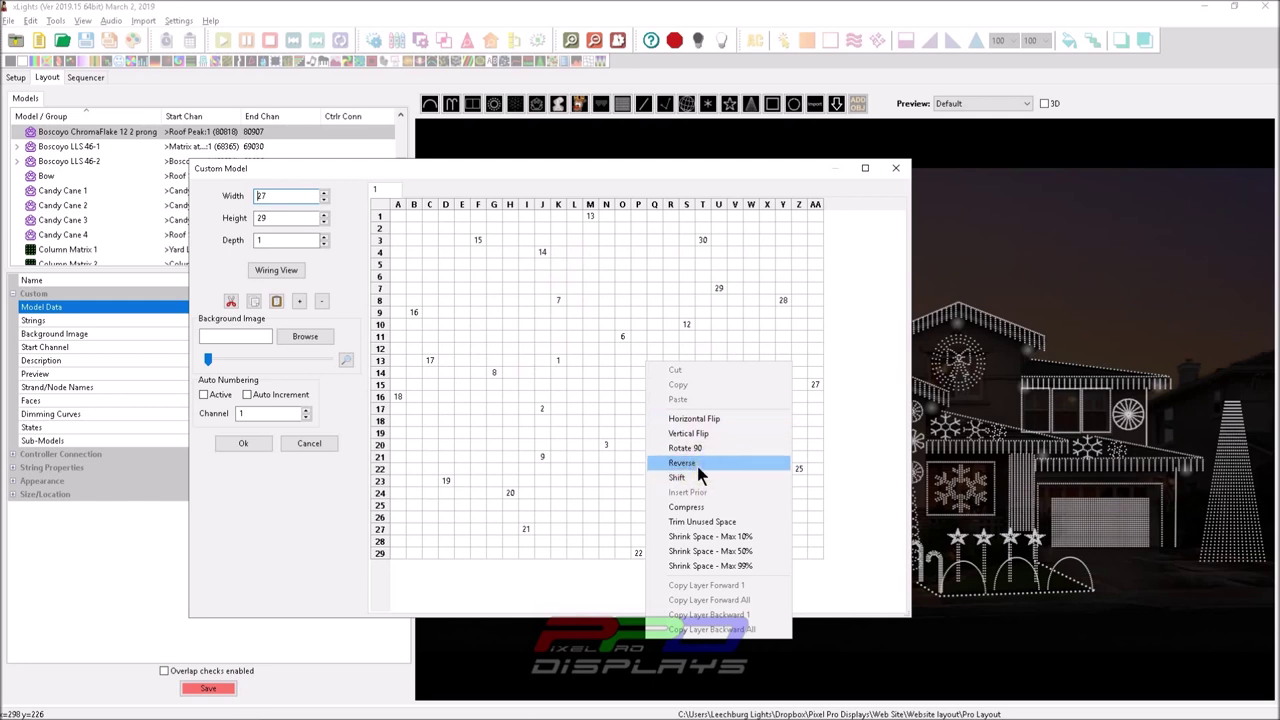
pyautogui.click(492, 323)
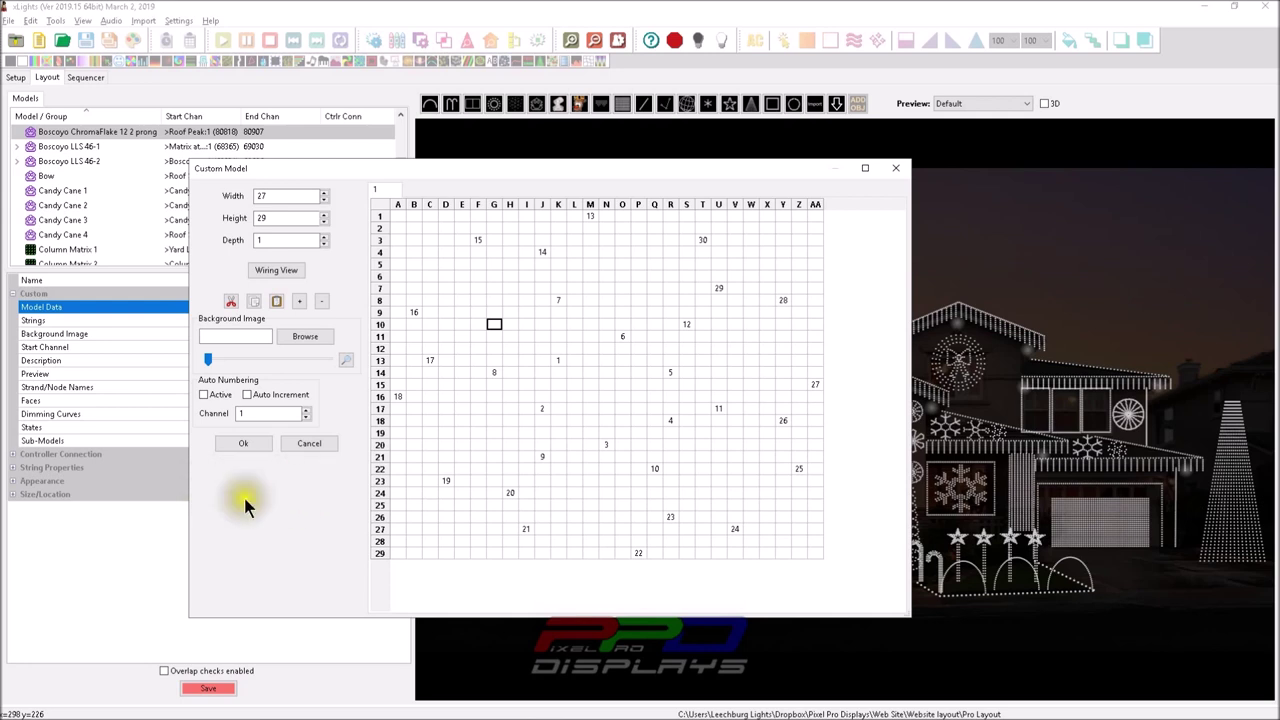
# Right-click grid cell G16 to show the Flip, Rotate 90 and Trim Unused Space menu
pyautogui.rightClick(497, 400)
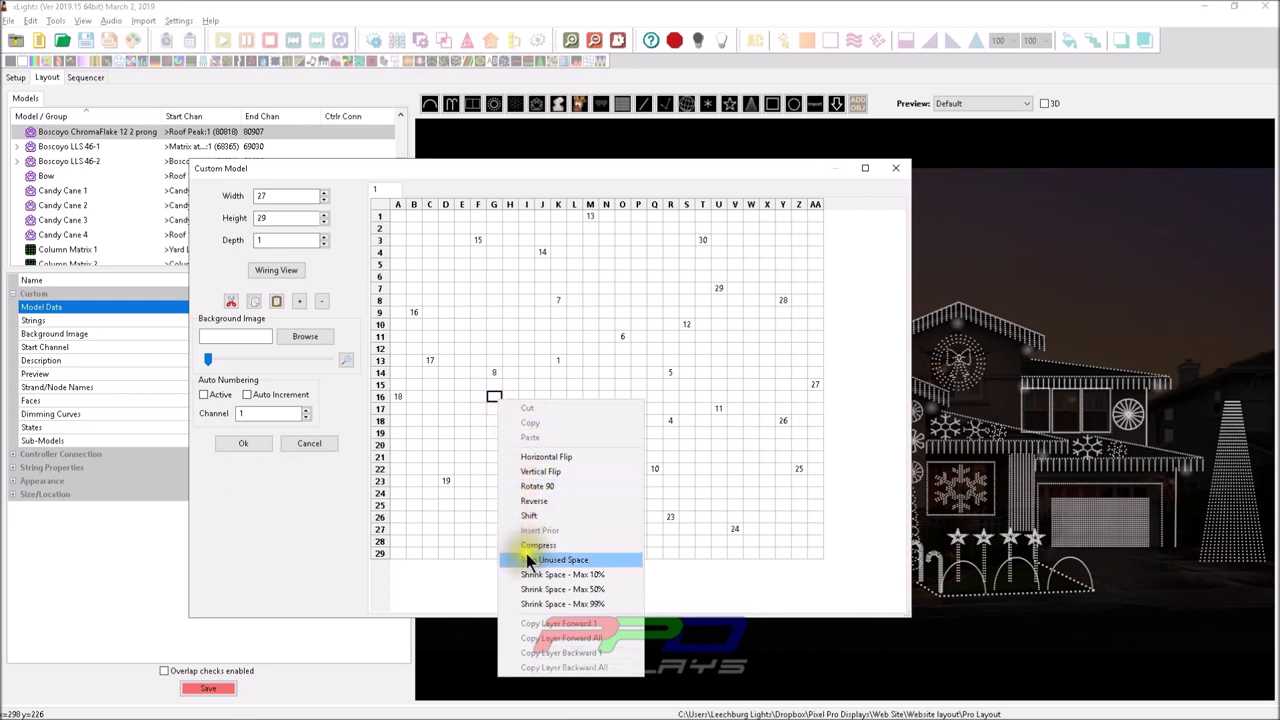